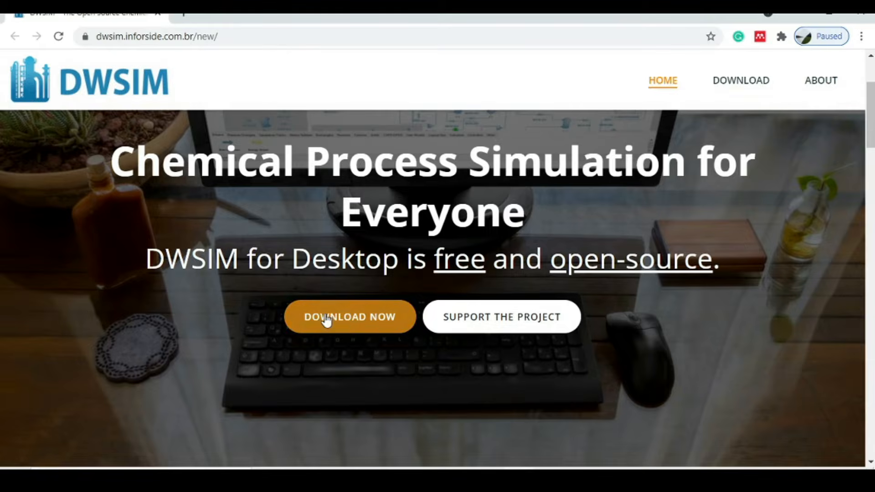
Download the Windows (64-bit) installer package of DWSIM from its download page, accepting the SourceForge privacy terms.
click(360, 325)
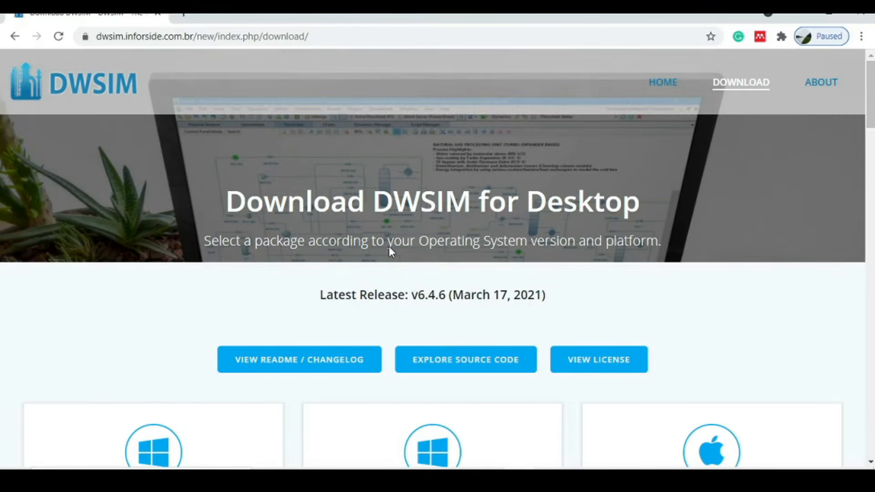
scroll(405, 261, down, 3)
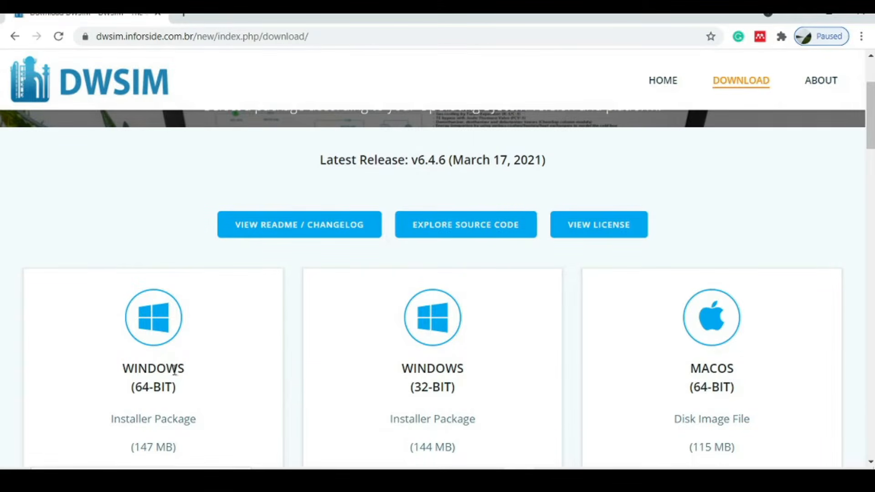
scroll(173, 366, down, 2)
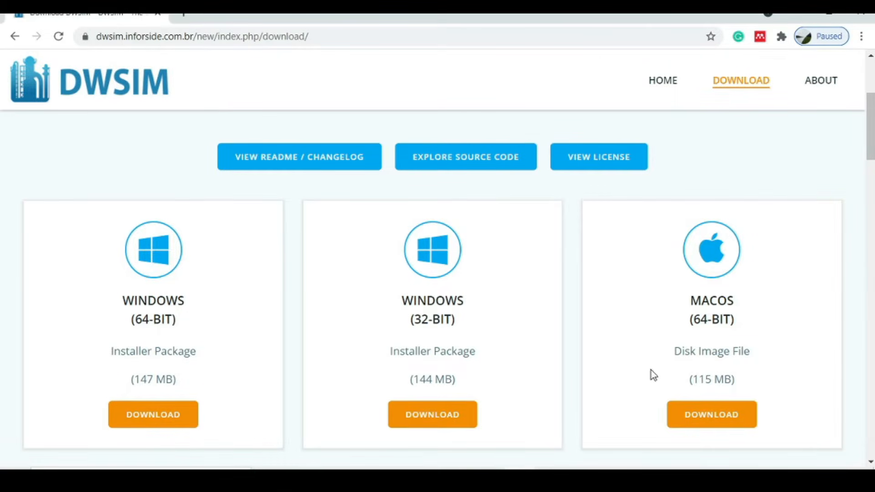
scroll(701, 306, down, 5)
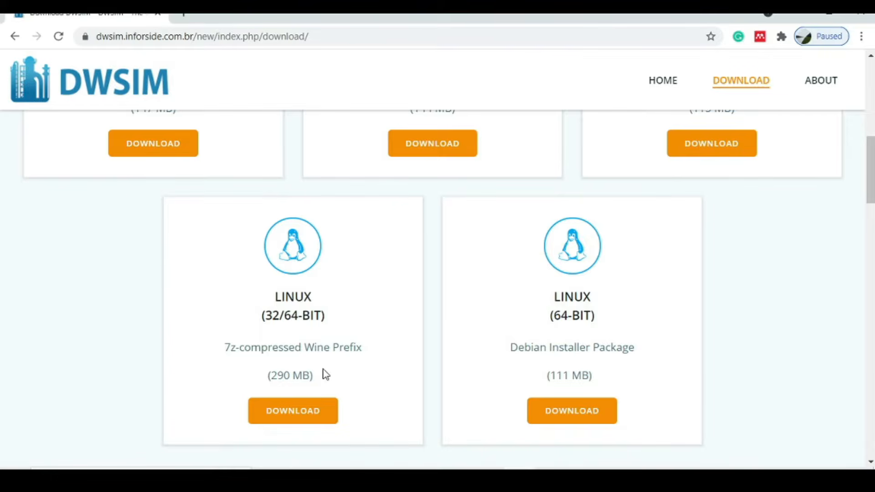
scroll(179, 330, up, 1)
scroll(125, 274, up, 2)
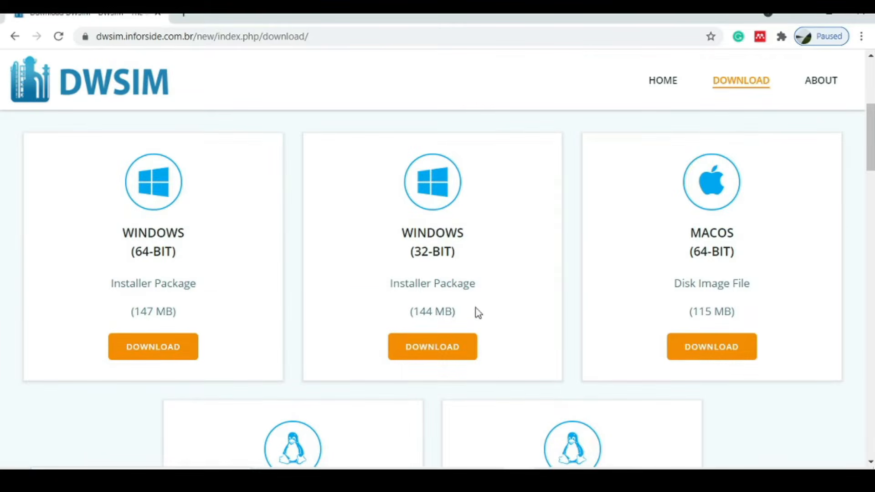
click(145, 350)
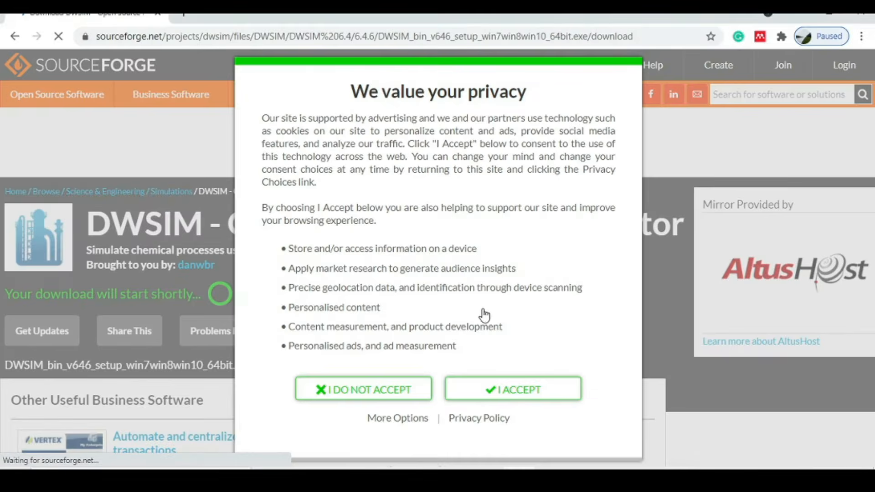
click(519, 391)
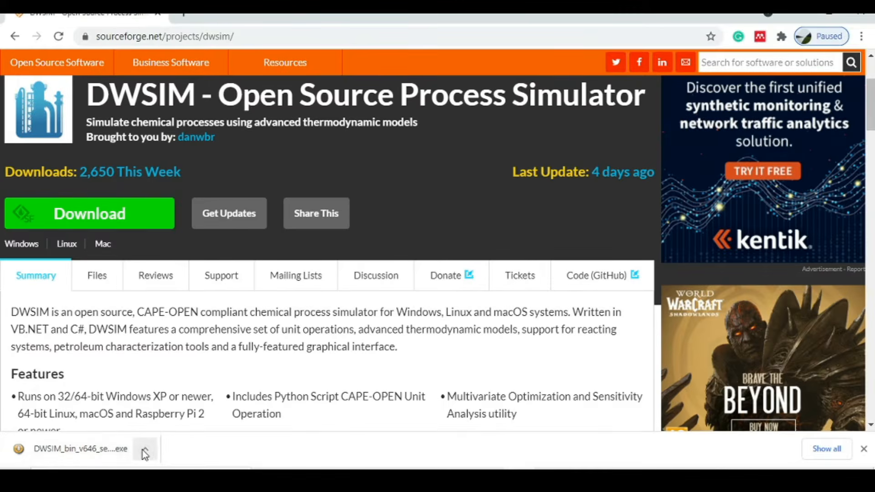
Show the downloaded DWSIM_bin_v646_setup_win7win8win10_64bit file in its folder and run it as administrator, allowing it past SmartScreen.
click(145, 453)
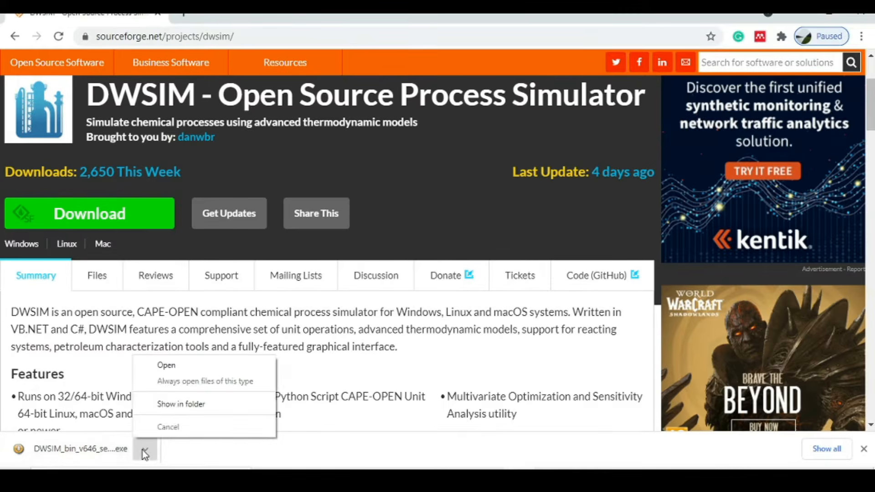
click(178, 404)
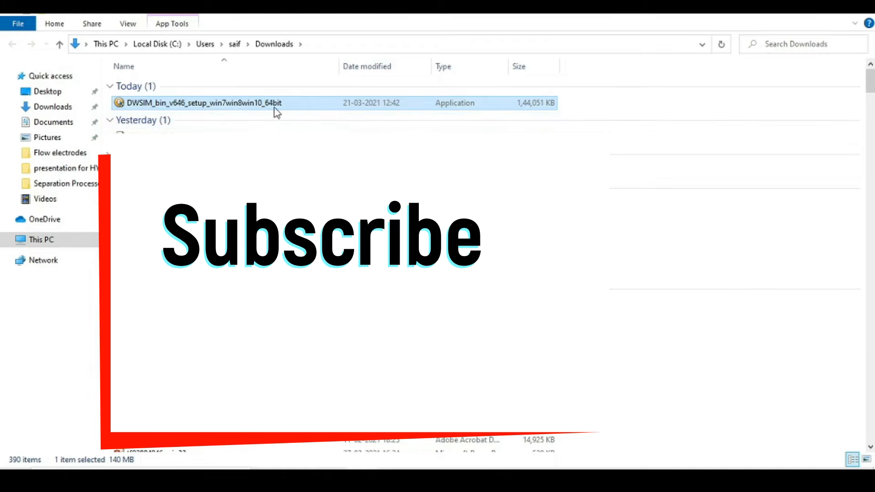
double_click(246, 106)
right_click(245, 104)
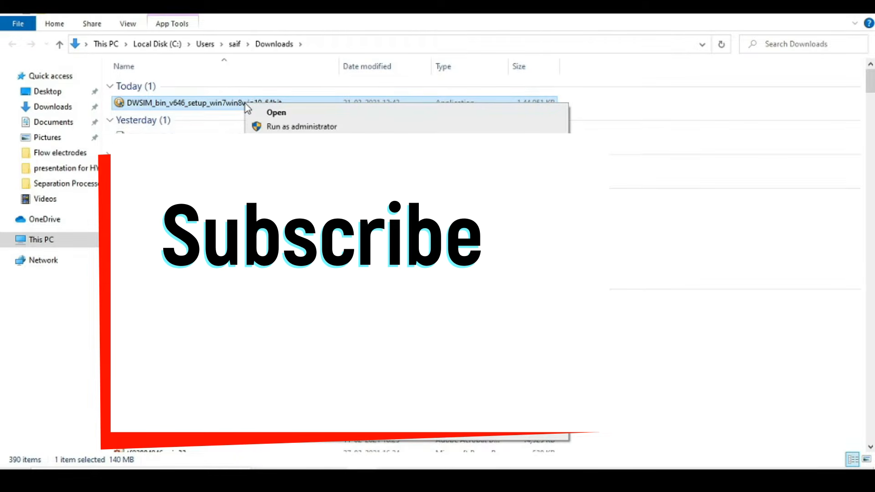
click(288, 127)
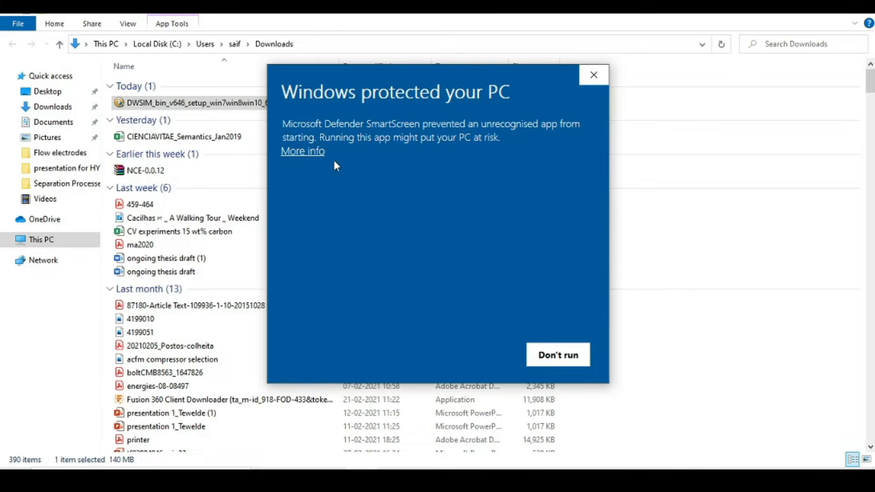
click(311, 152)
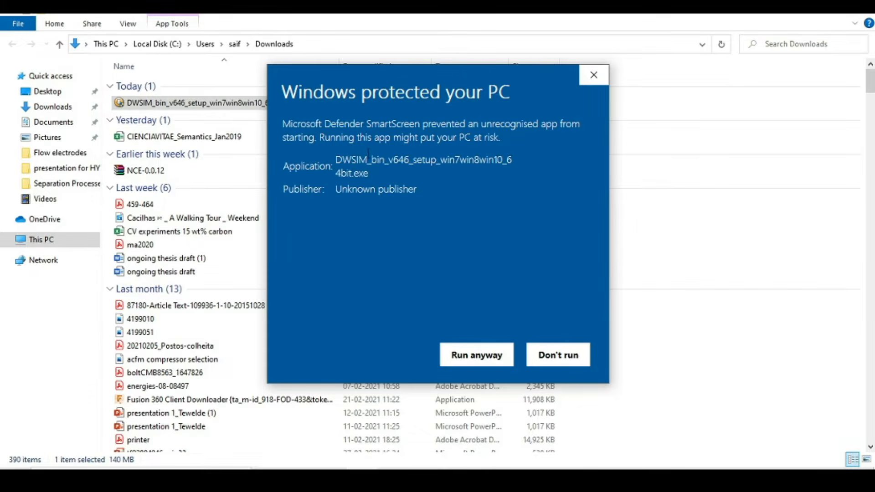
click(475, 356)
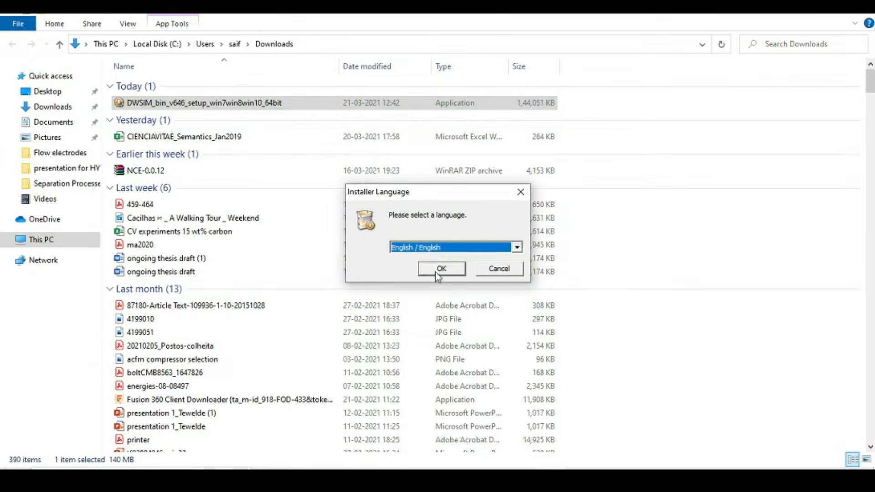
Choose English as the installer language and accept the DWSIM 6.4.6 license, continuing to the component selection.
click(519, 251)
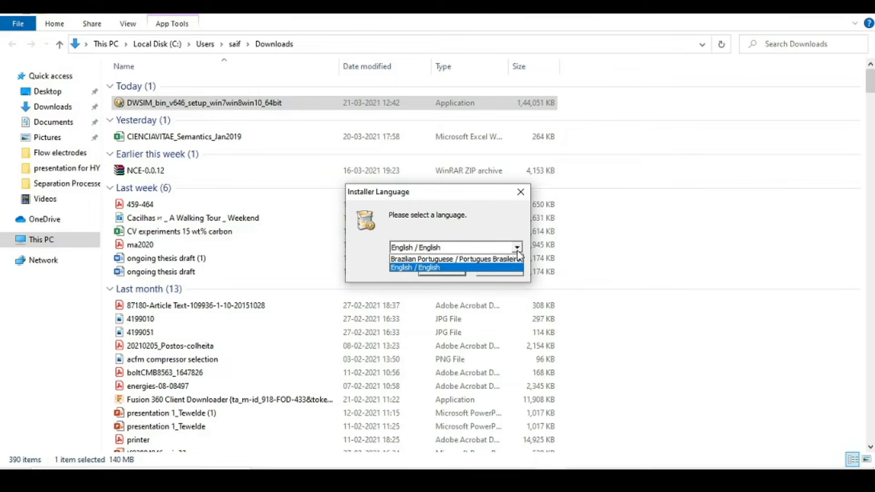
click(517, 251)
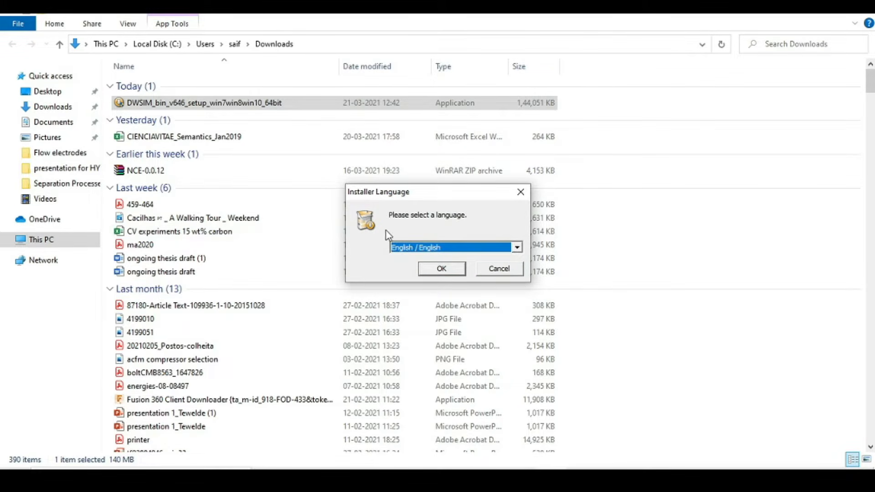
click(439, 270)
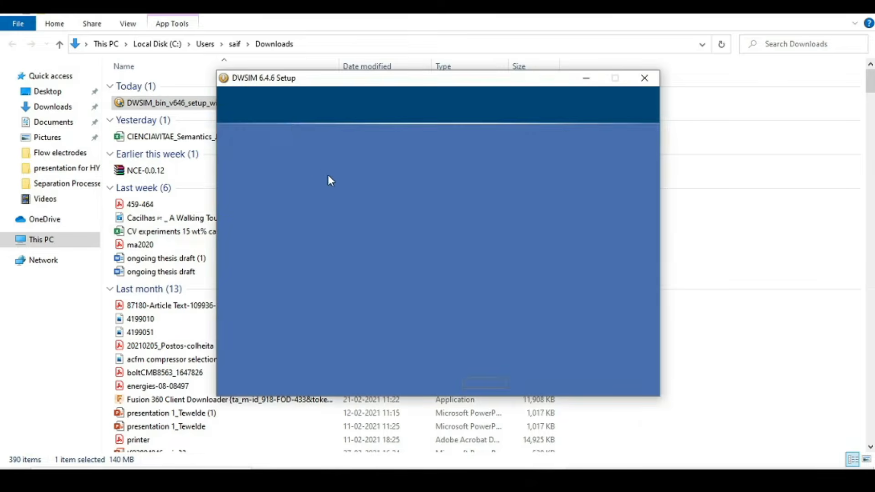
click(484, 386)
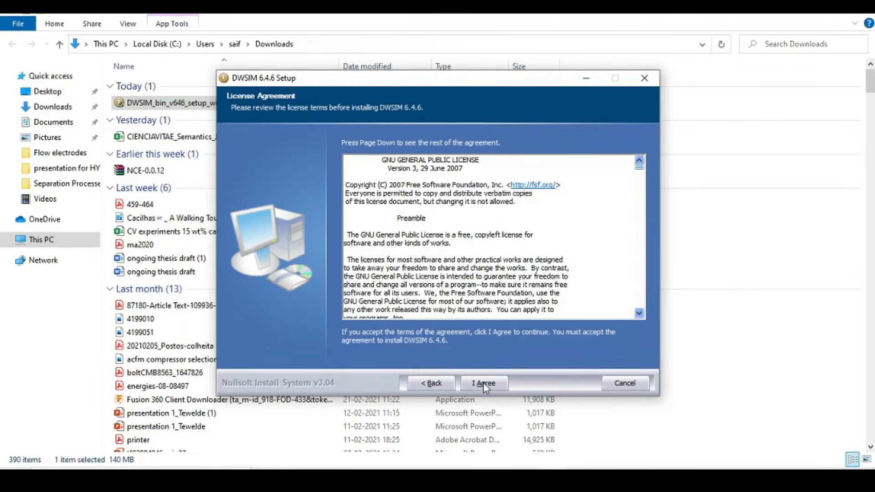
click(483, 385)
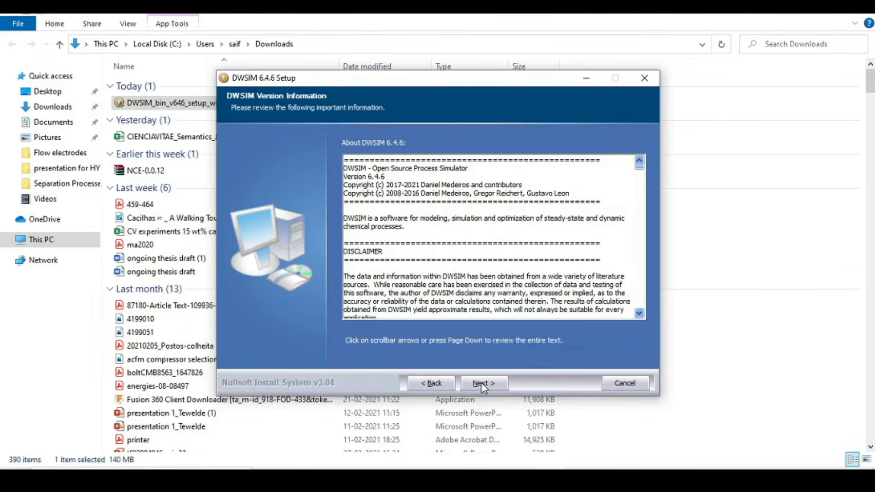
click(484, 384)
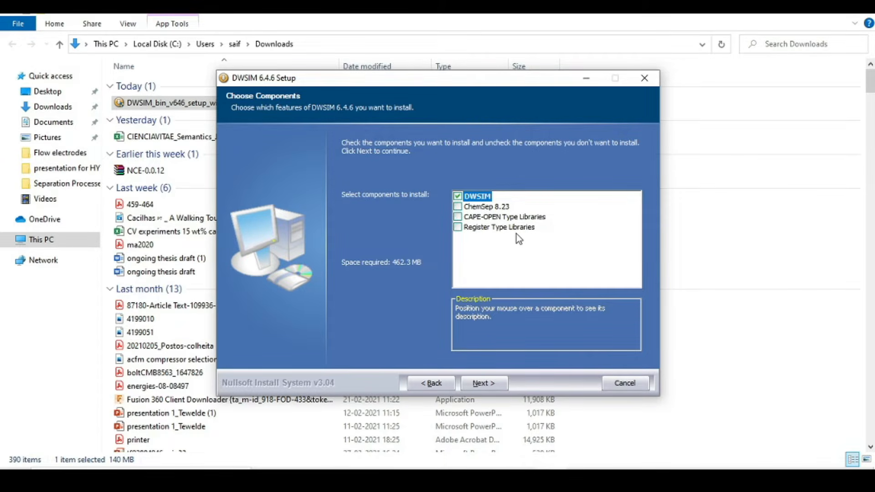
Add ChemSep 8.23, CAPE-OPEN Type Libraries and Register Type Libraries to the components, and start installing with the default destination and DWSIM 6 shortcut folder.
click(458, 207)
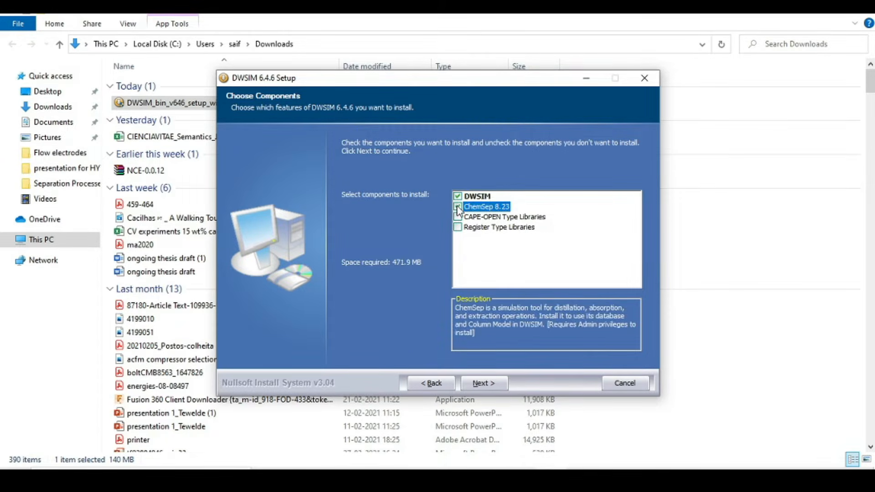
click(457, 217)
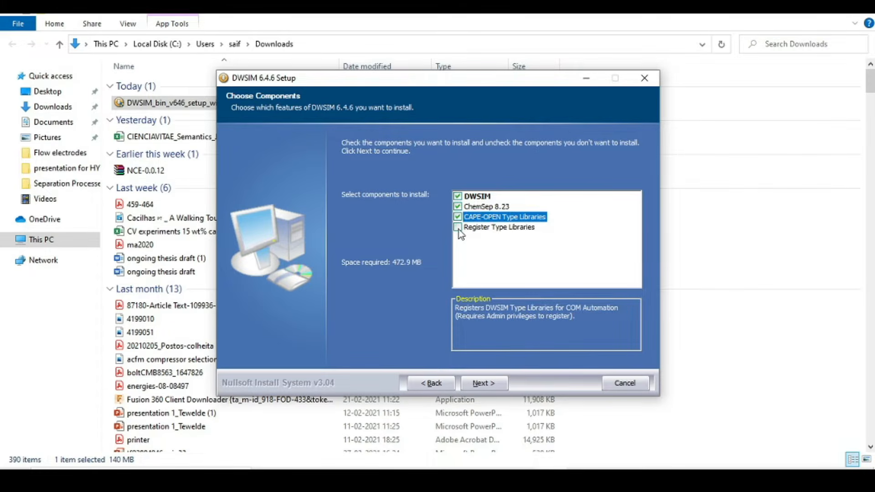
click(458, 227)
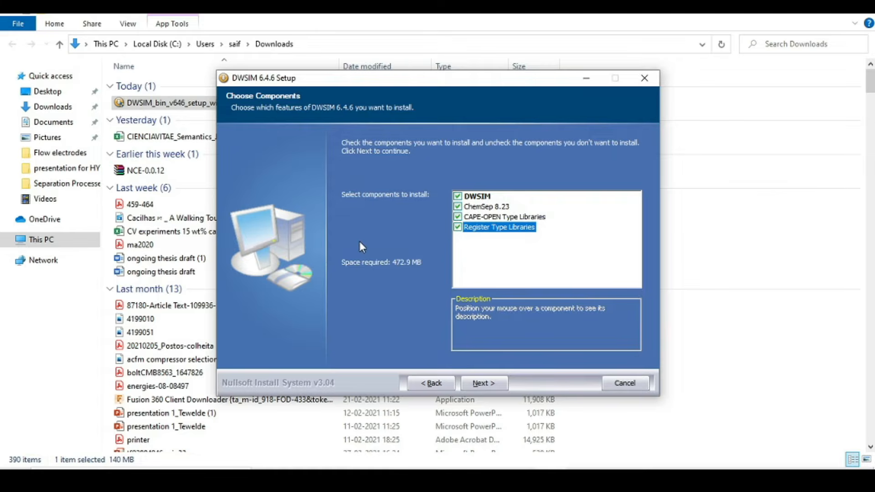
click(480, 383)
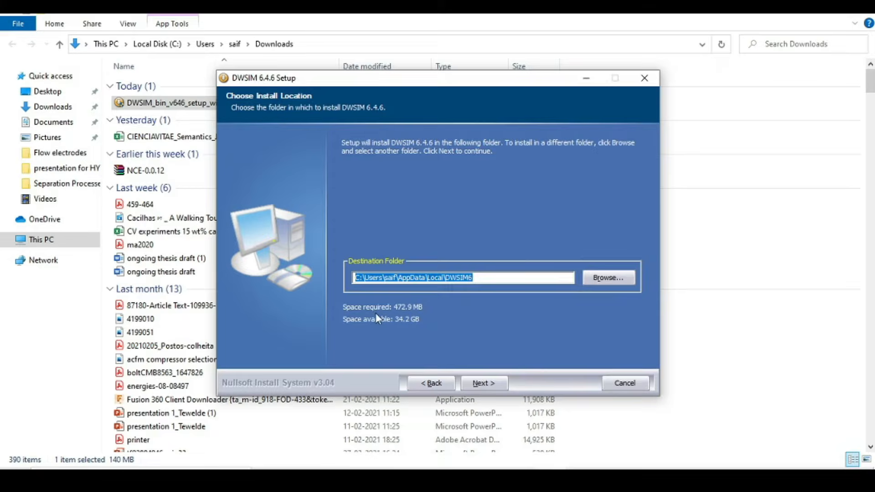
click(480, 383)
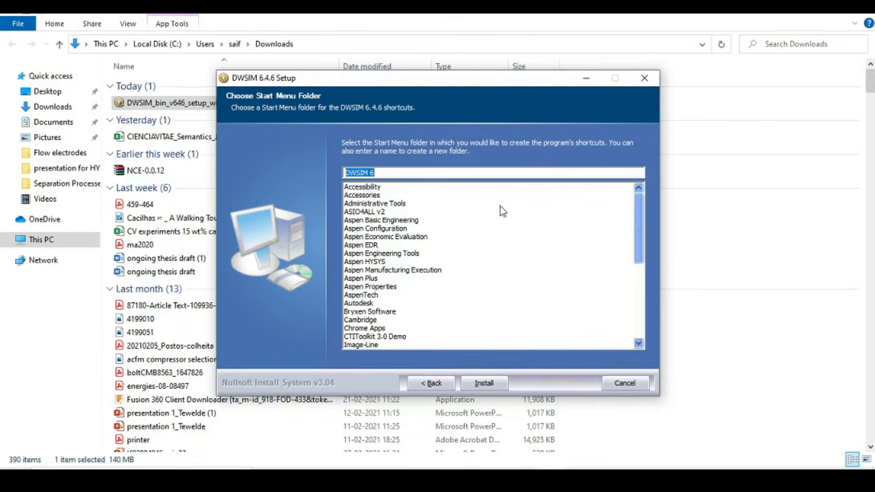
click(484, 383)
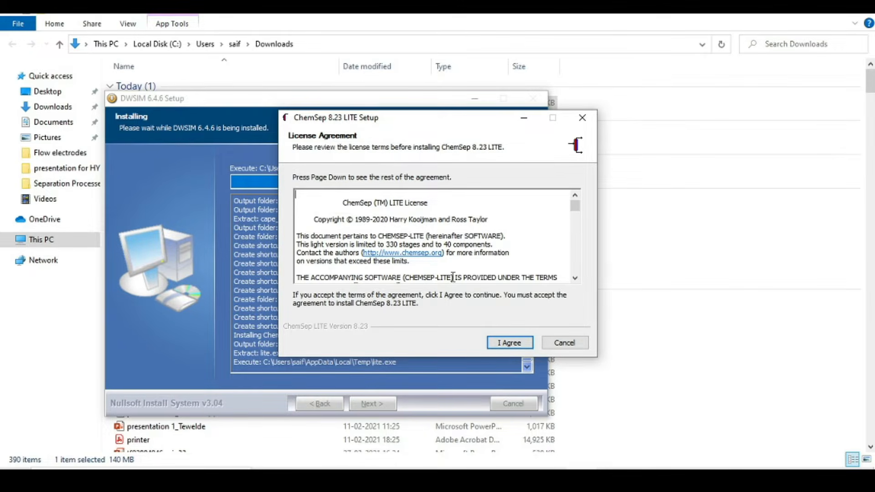
Accept the ChemSep 8.23 LITE license, install it for anyone using this computer, and finish its setup.
click(512, 347)
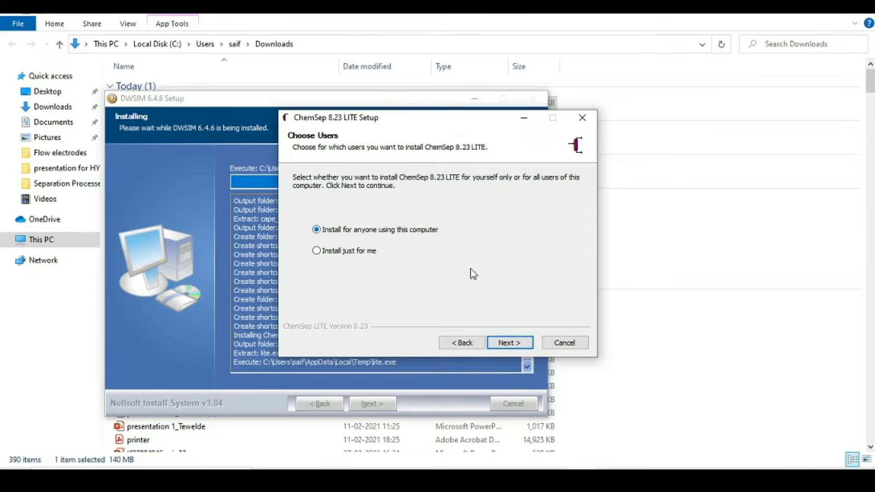
click(510, 344)
click(509, 344)
click(510, 344)
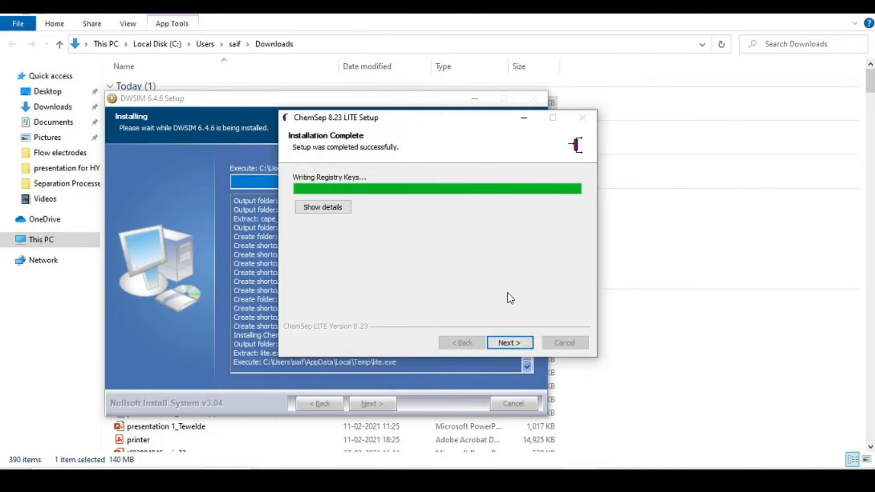
click(513, 343)
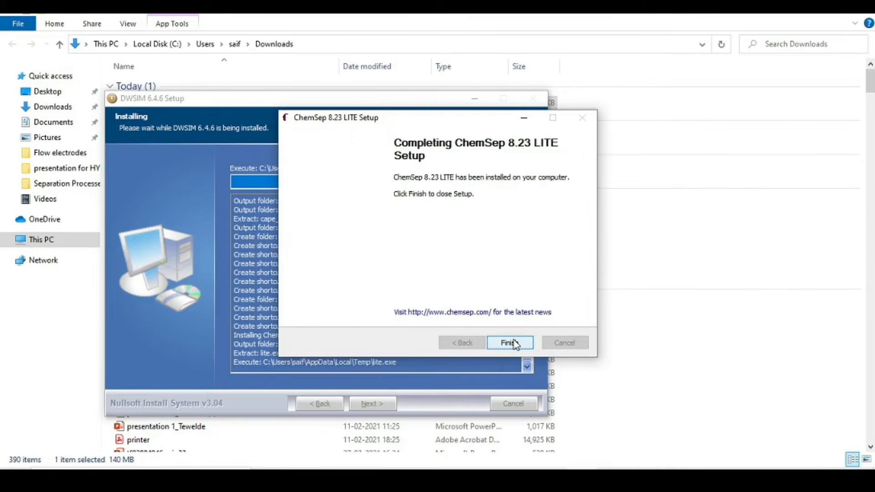
click(513, 344)
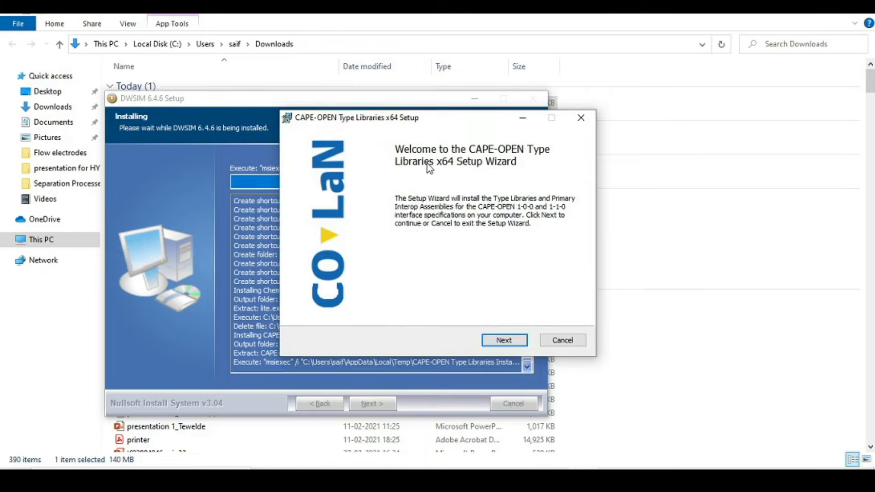
Accept the CAPE-OPEN Type Libraries x64 license, install them for all users of this machine, and finish the DWSIM setup.
click(498, 343)
click(395, 310)
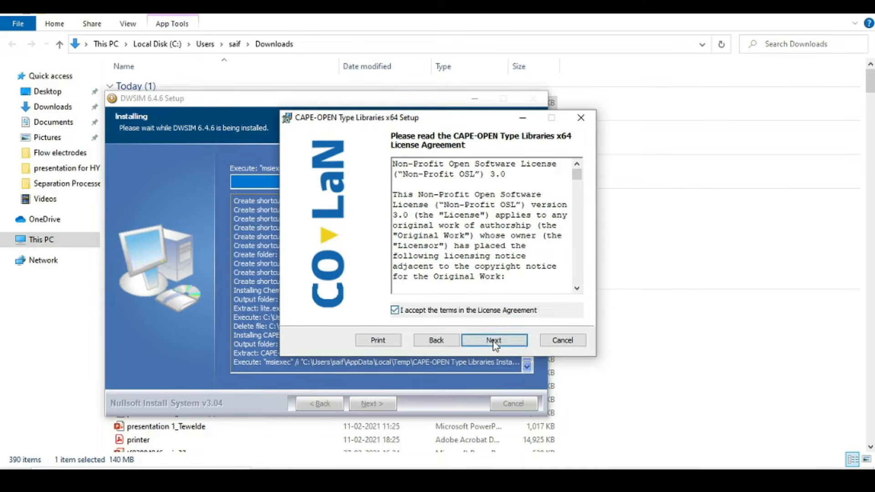
click(495, 341)
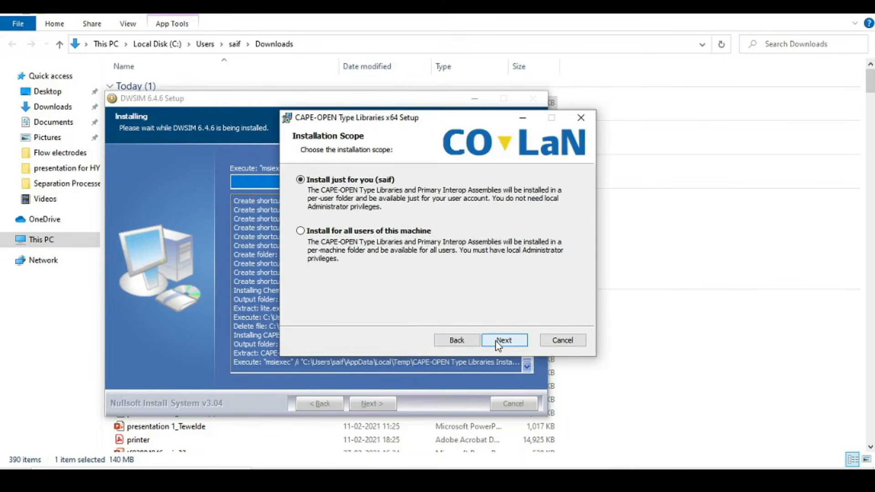
click(321, 237)
click(510, 341)
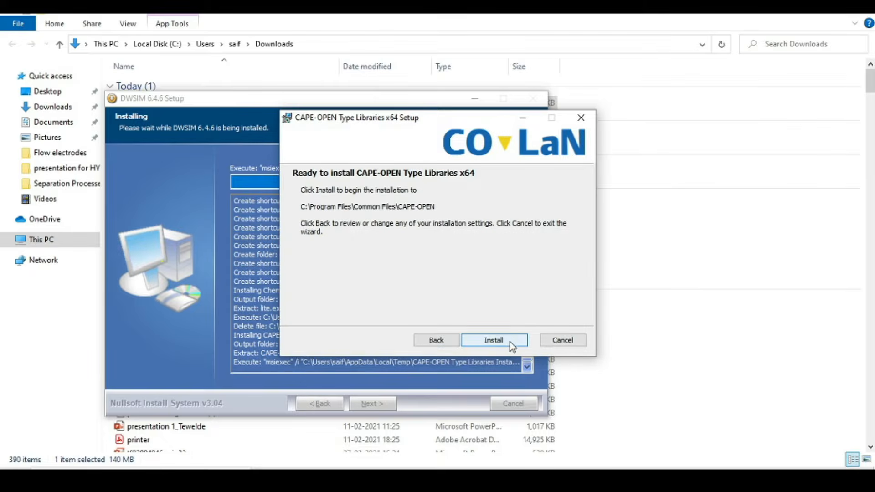
click(501, 344)
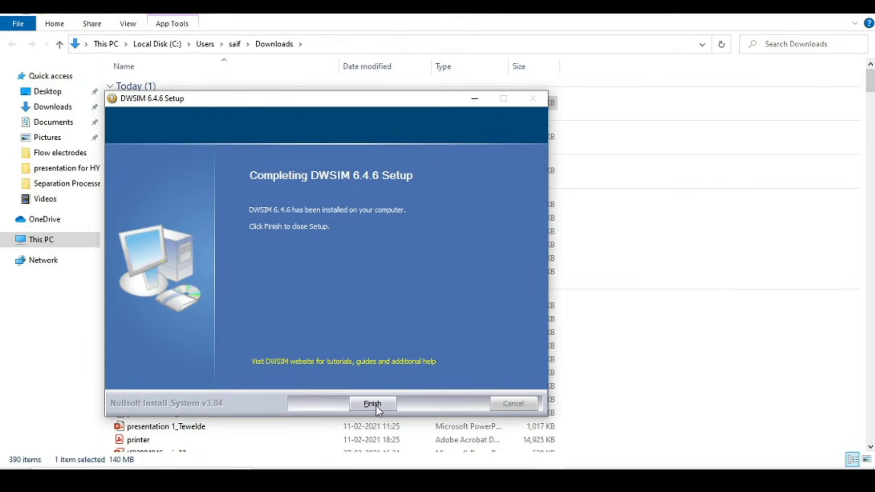
click(372, 404)
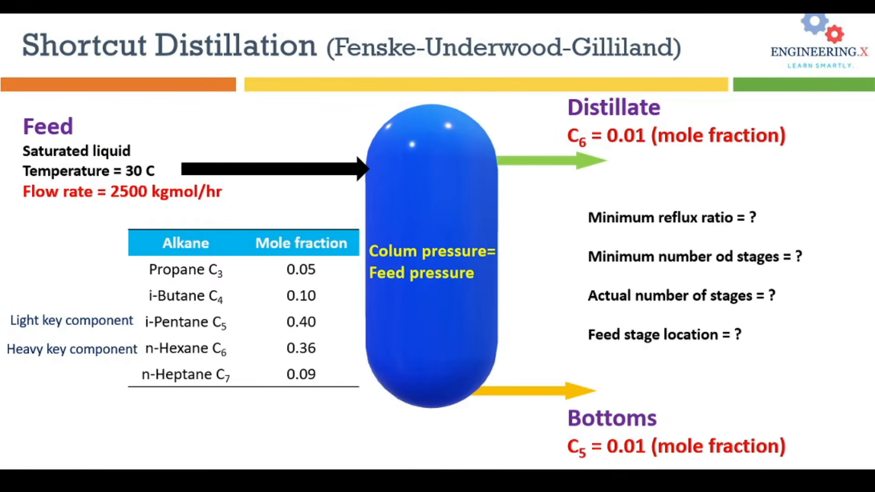
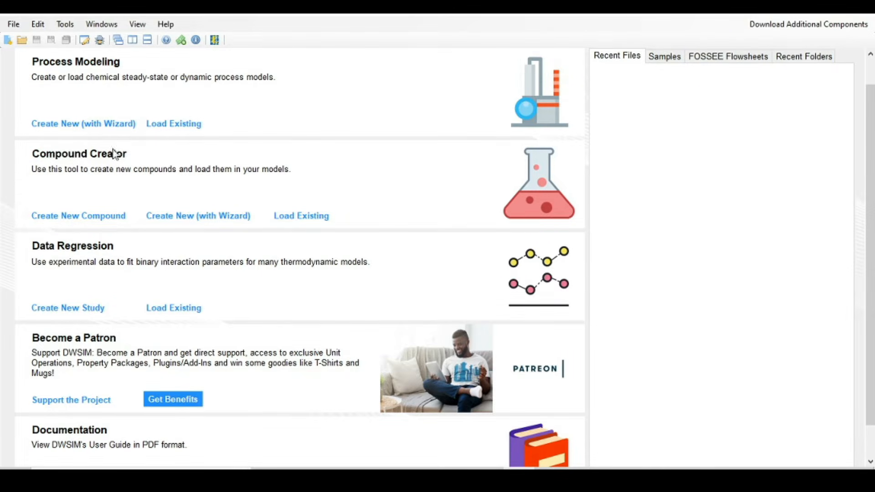
Create a new process simulation model and proceed past the configuration wizard's introduction to the compound selection.
click(14, 27)
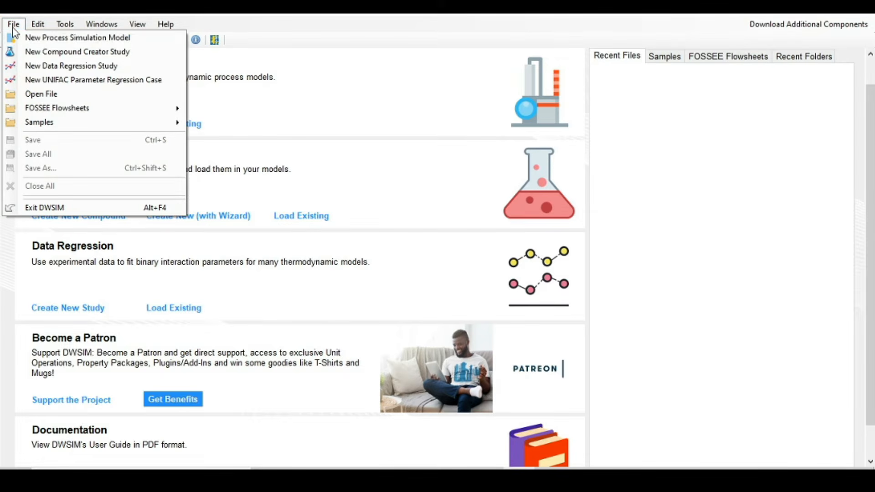
click(67, 39)
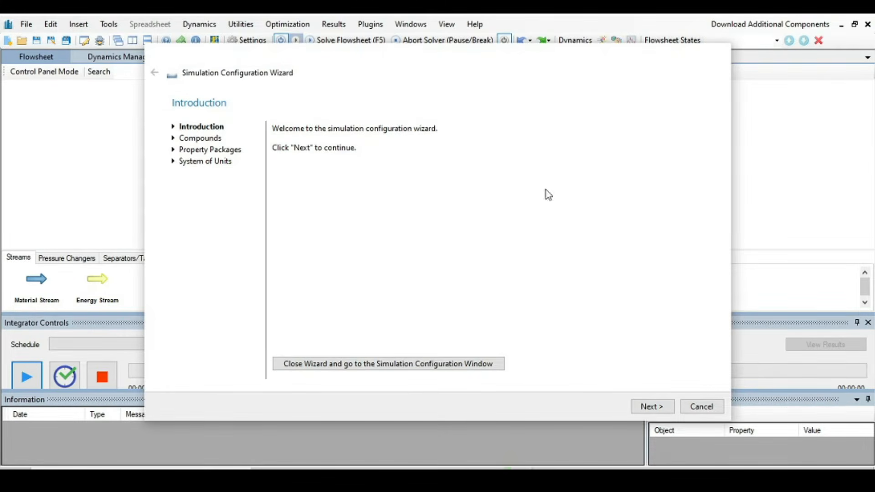
click(652, 407)
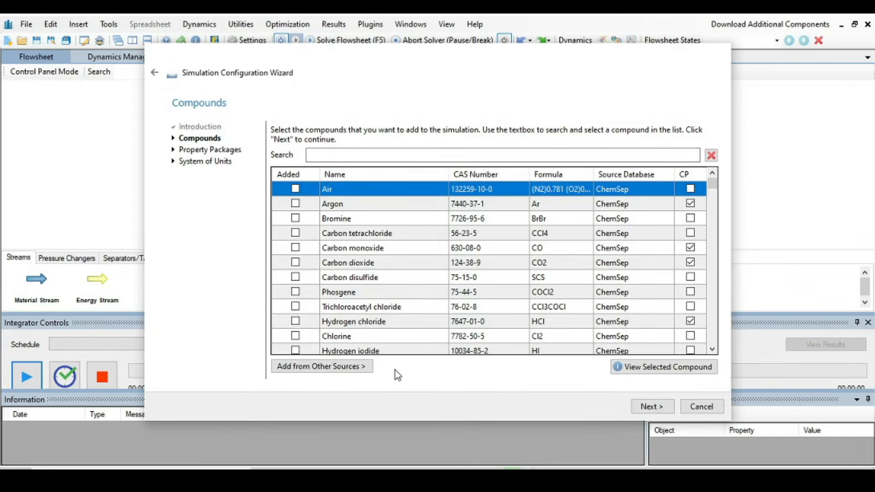
Search the compound list for Propane and add the ChemSep Propane entry to the simulation.
click(333, 155)
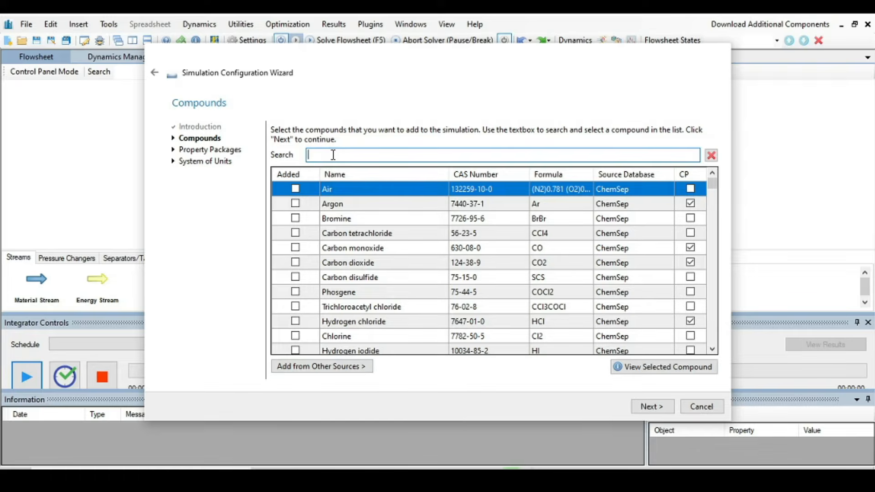
text(Propane)
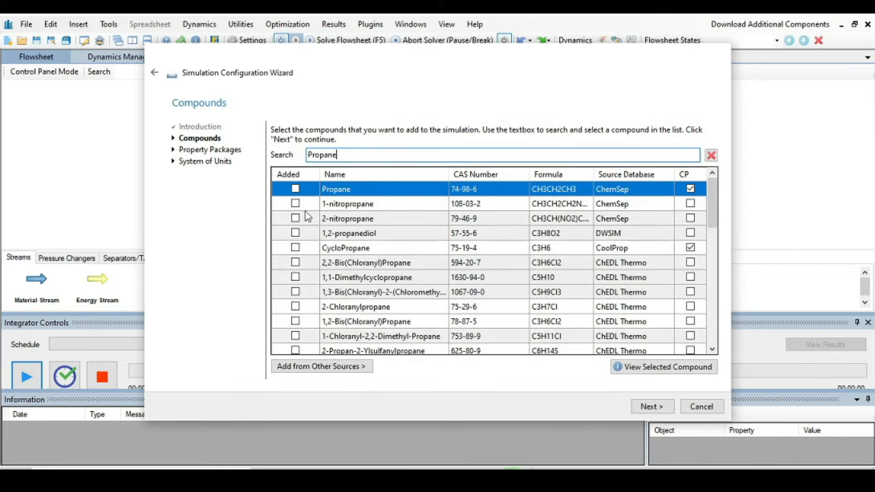
click(295, 189)
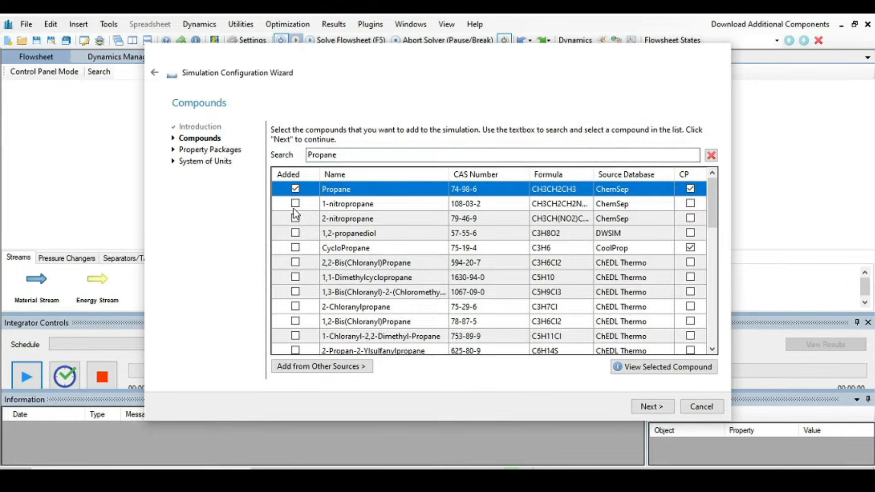
Replace the compound search with butane and add Isobutane to the simulation.
click(354, 154)
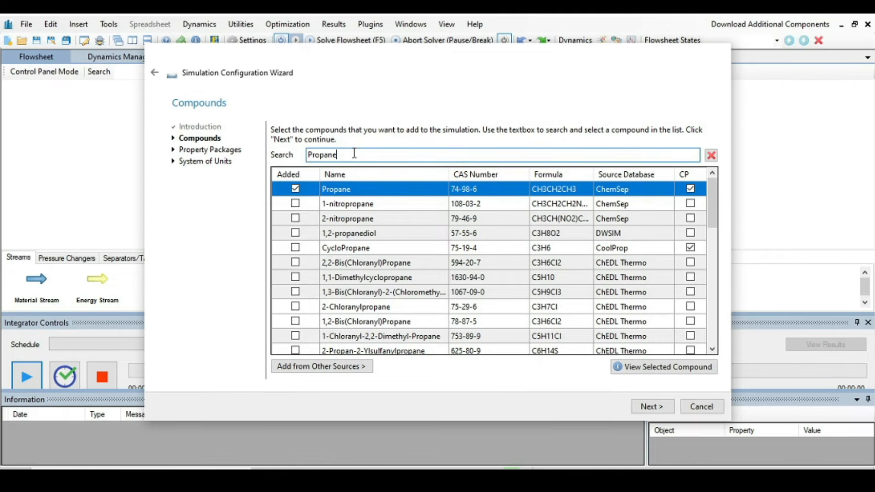
key(BackSpace)
key(BackSpace)
key(BackSpace)
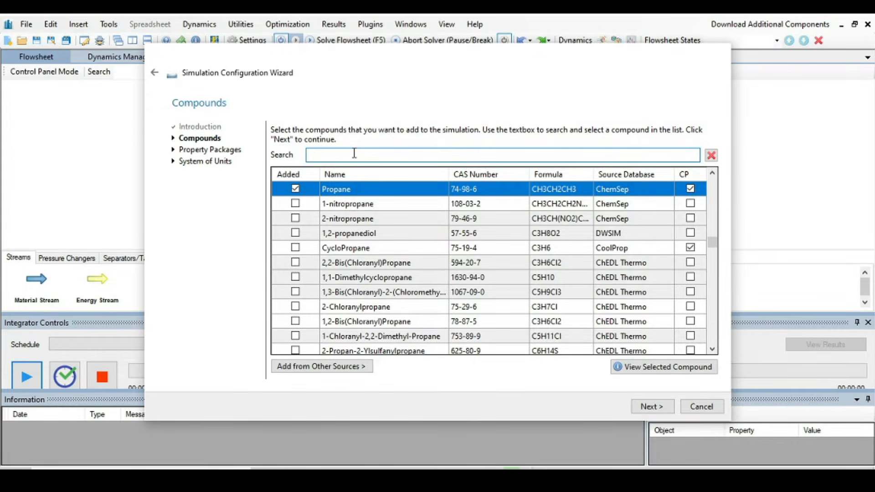
text(butane)
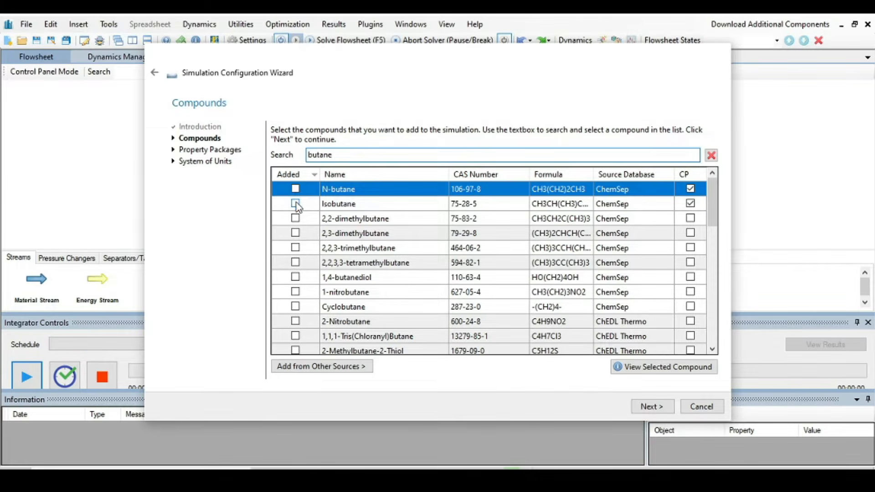
click(295, 203)
Replace the compound search with pentane and add Isopentane to the simulation.
click(339, 157)
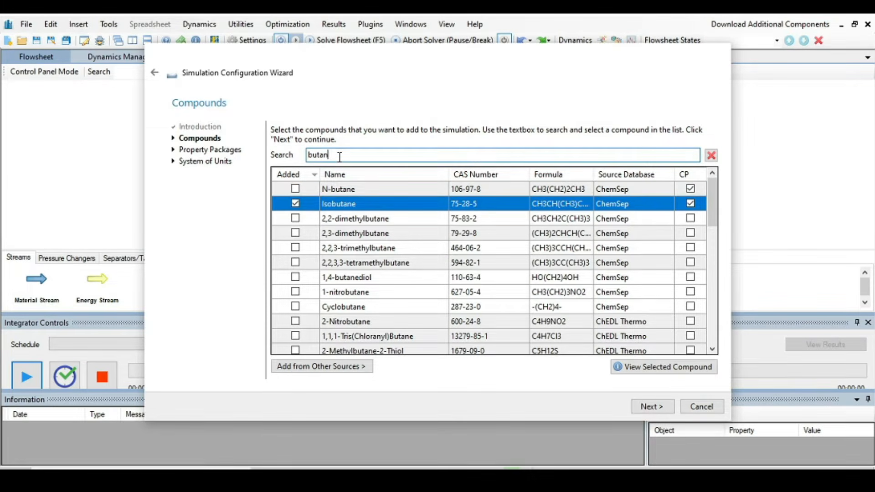
key(BackSpace)
key(BackSpace)
key(BackSpace)
key(BackSpace)
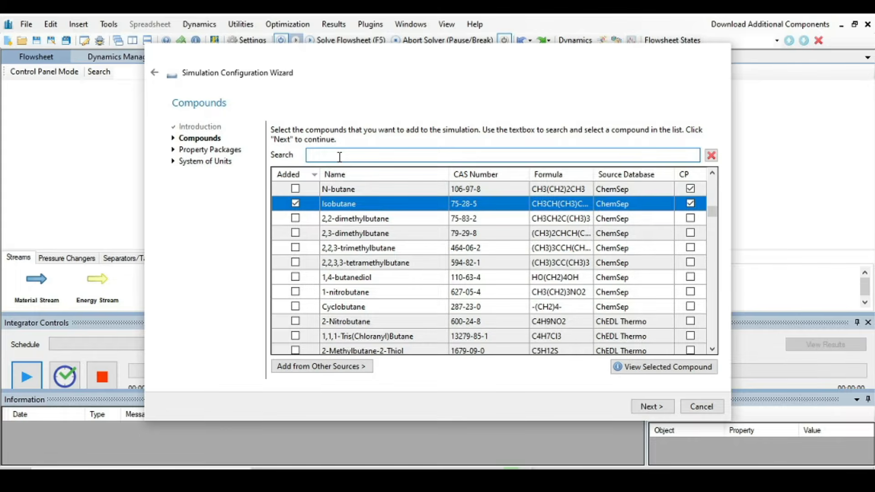
text(pentane)
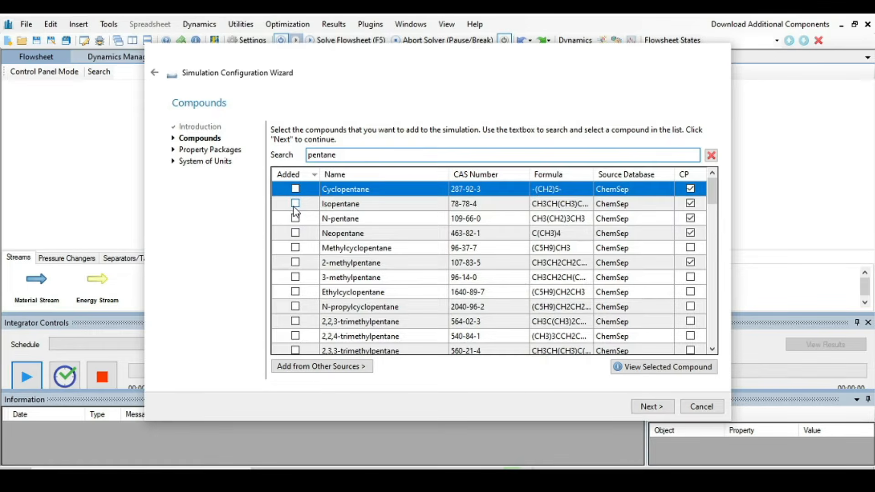
click(295, 204)
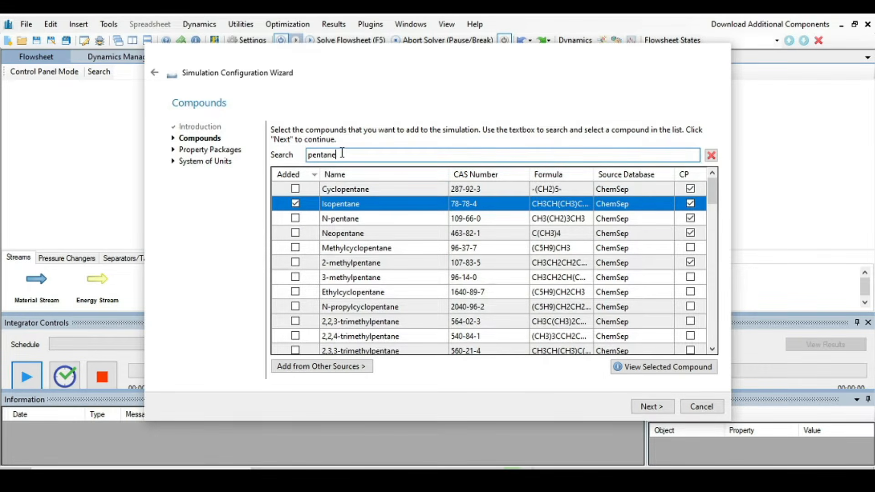
Replace the compound search with hexane and add N-hexane to the simulation.
click(342, 154)
key(BackSpace)
key(BackSpace)
key(BackSpace)
key(BackSpace)
key(BackSpace)
key(BackSpace)
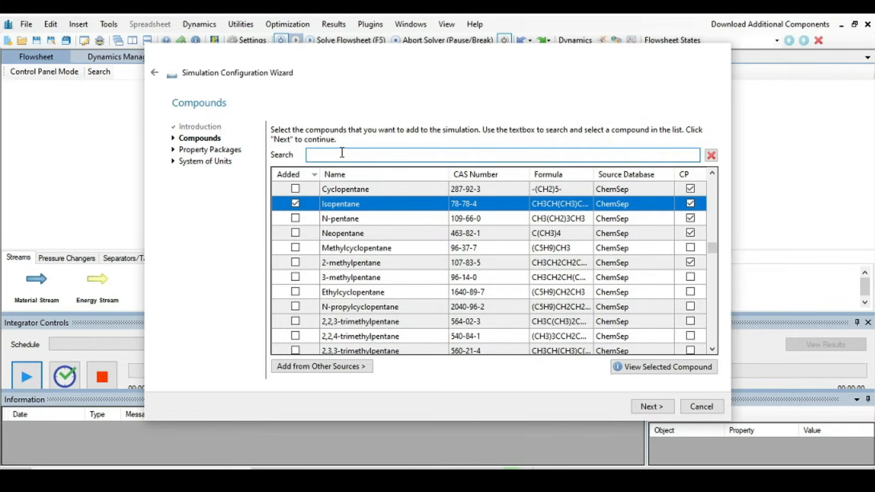
text(hexane)
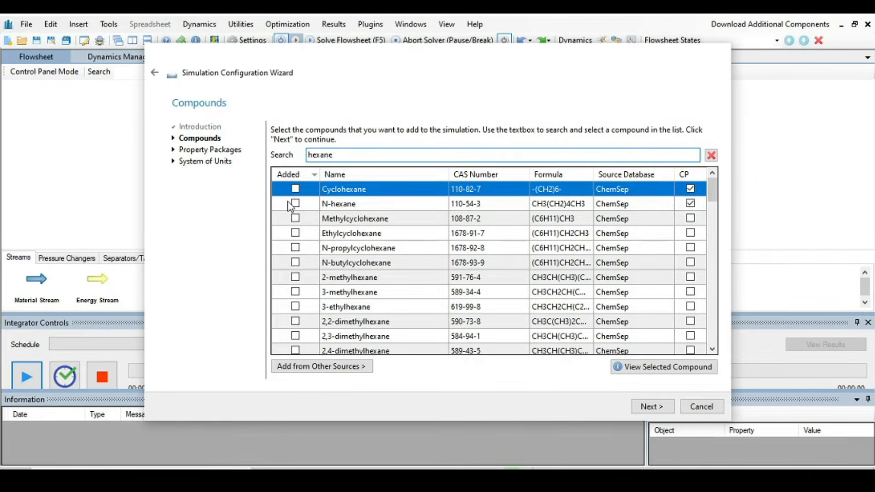
click(299, 203)
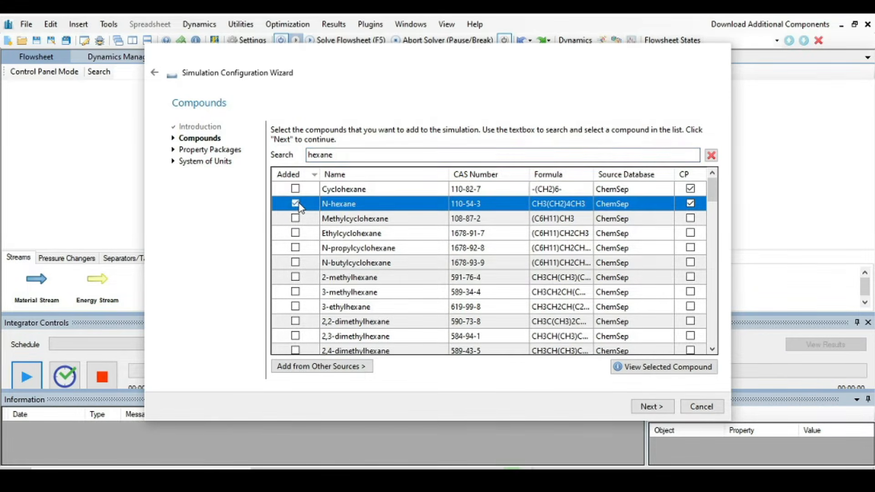
Replace the compound search with heptane and add N-heptane to the simulation.
key(BackSpace)
key(BackSpace)
key(BackSpace)
key(BackSpace)
key(BackSpace)
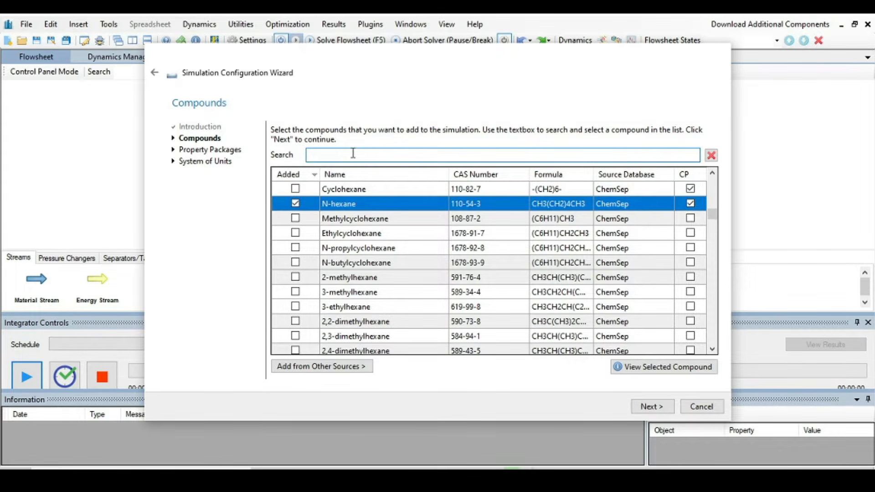
text(heptane)
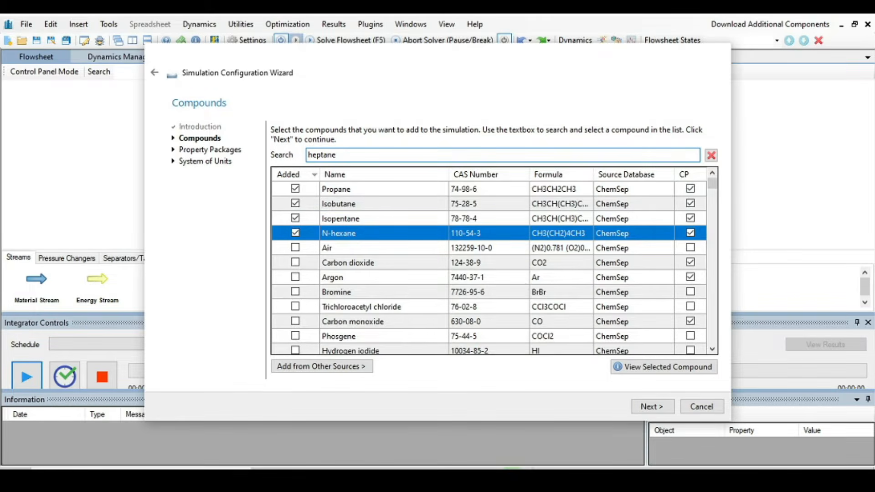
click(295, 188)
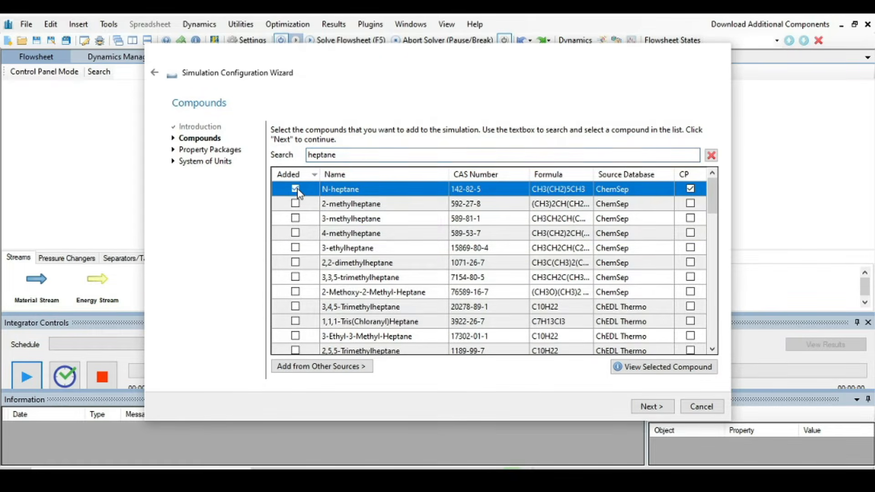
Clear the compound search to show the added compounds and continue to the property package selection.
click(351, 157)
key(BackSpace)
key(BackSpace)
key(BackSpace)
key(BackSpace)
key(BackSpace)
key(BackSpace)
key(BackSpace)
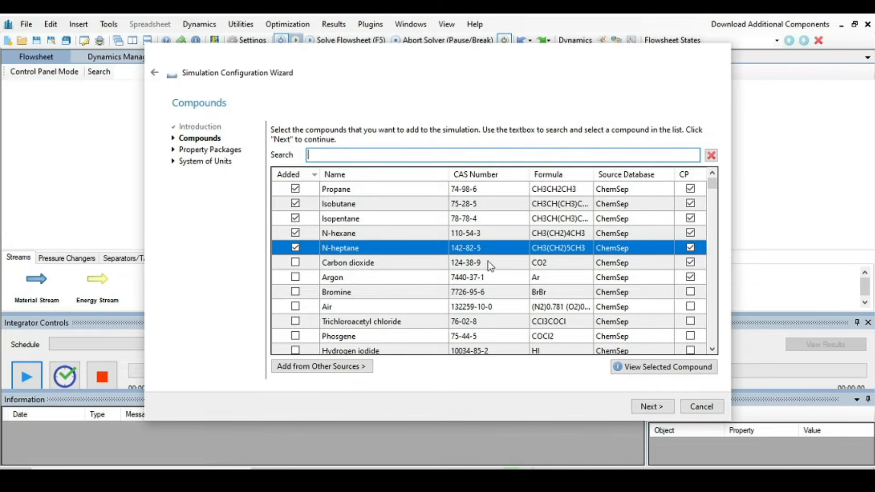
click(650, 406)
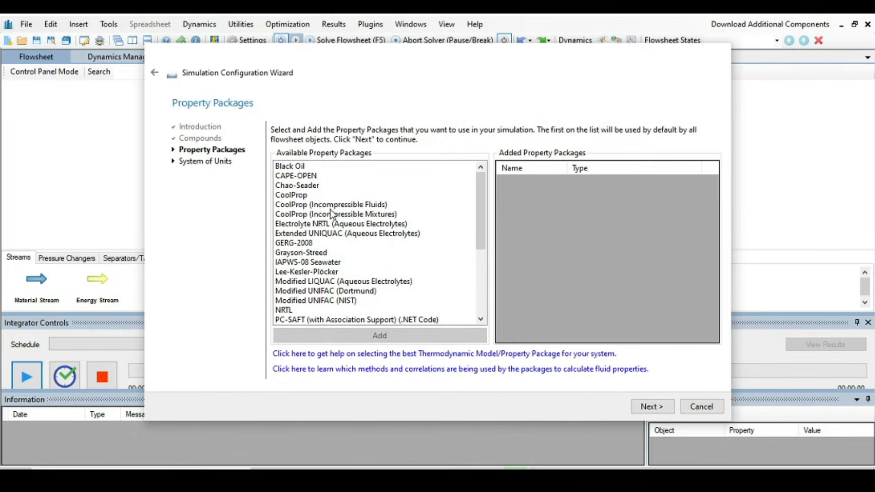
Add the Peng-Robinson (PR) property package to the simulation and continue to the system of units.
scroll(339, 234, down, 2)
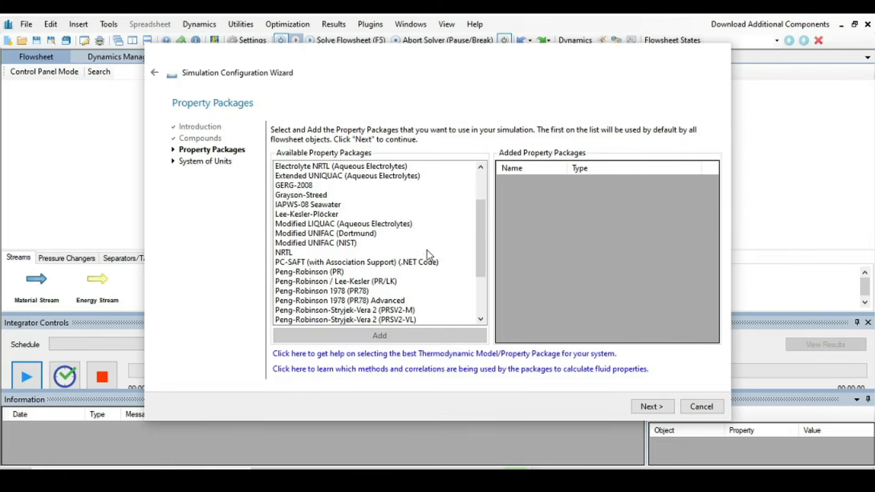
scroll(427, 251, down, 1)
click(296, 245)
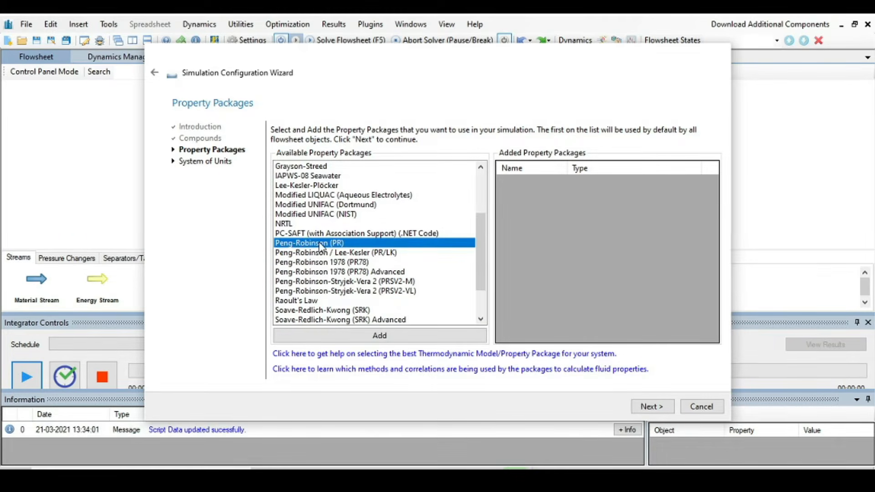
click(378, 337)
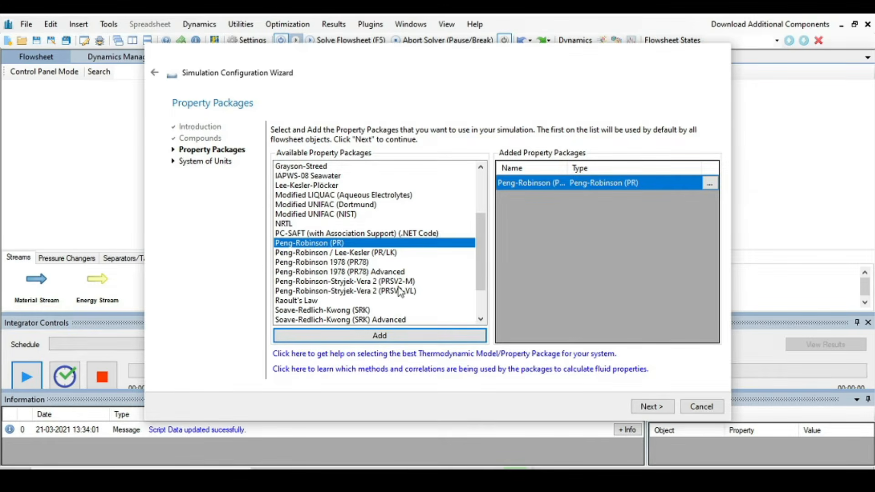
click(648, 409)
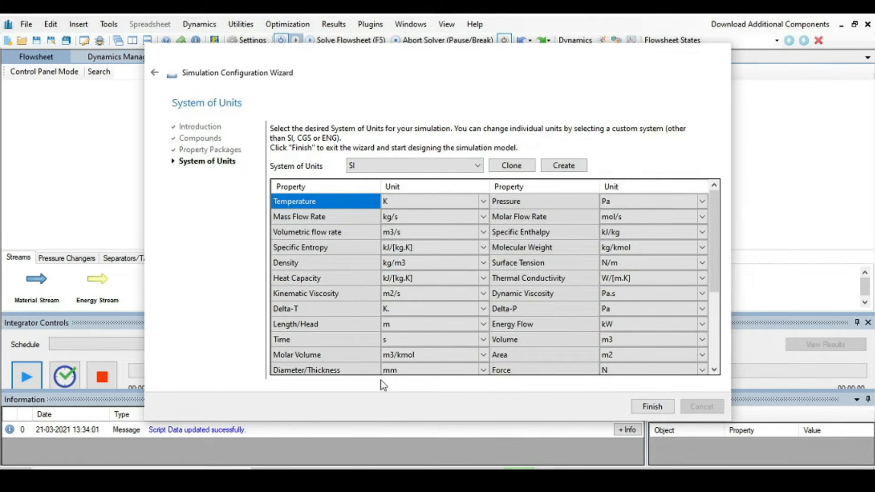
Choose C5 as the system of units and finish the simulation configuration wizard.
click(479, 167)
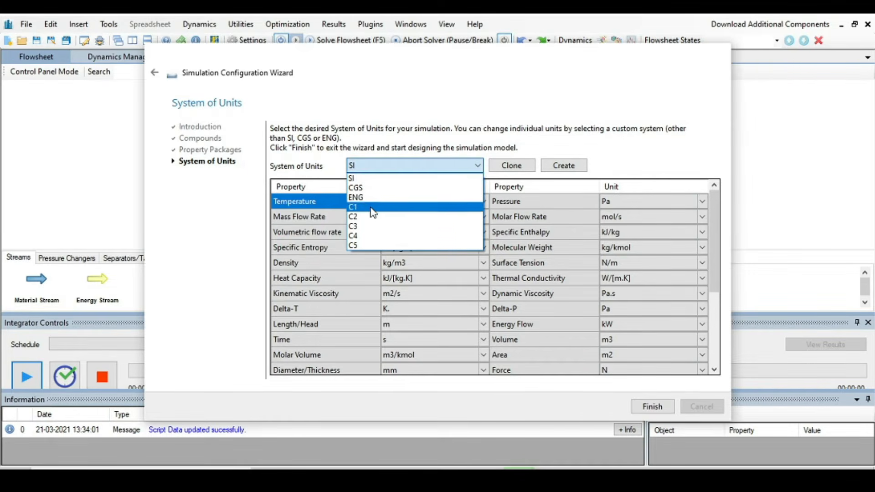
click(372, 248)
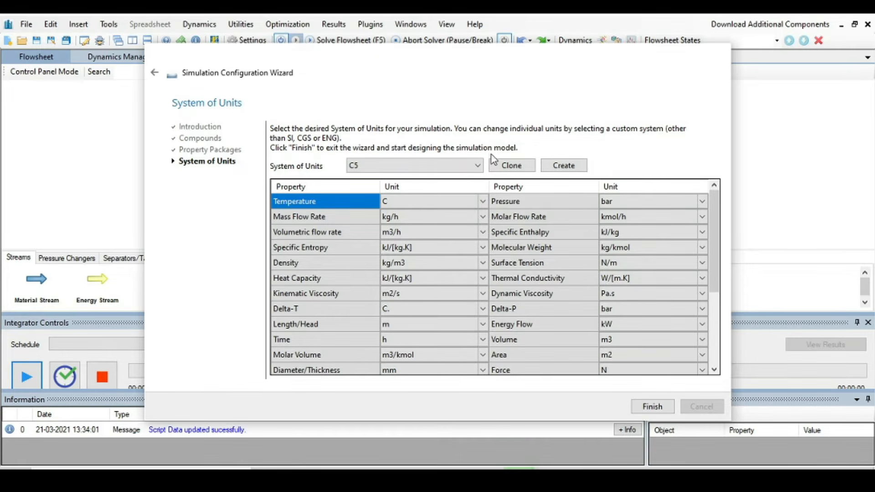
click(648, 408)
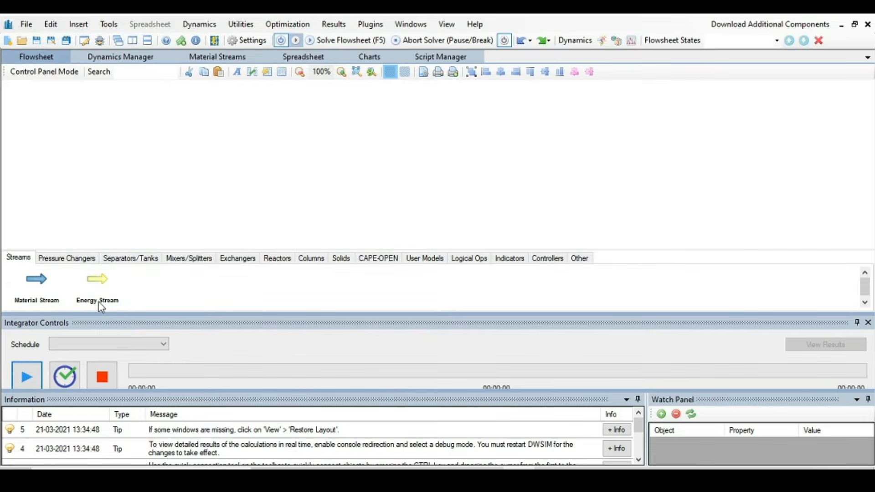
Look through the unit operation categories, place a Shortcut Column on the empty flowsheet, and open its properties.
click(68, 260)
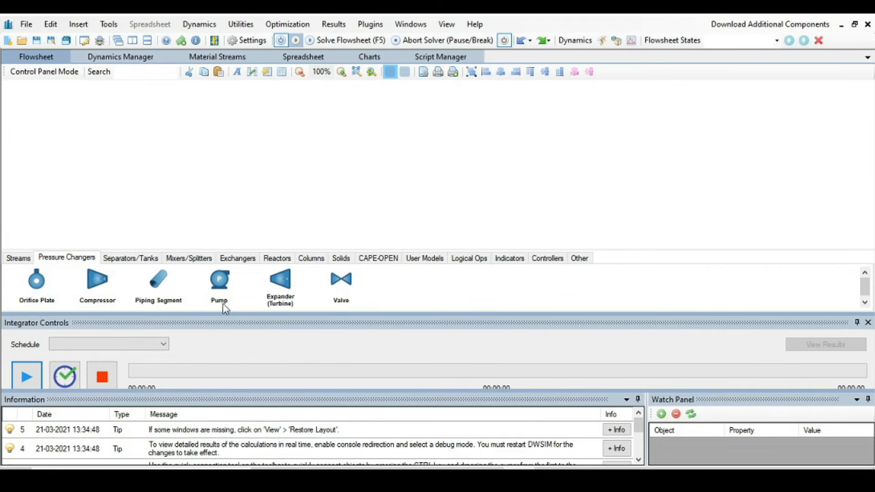
click(129, 261)
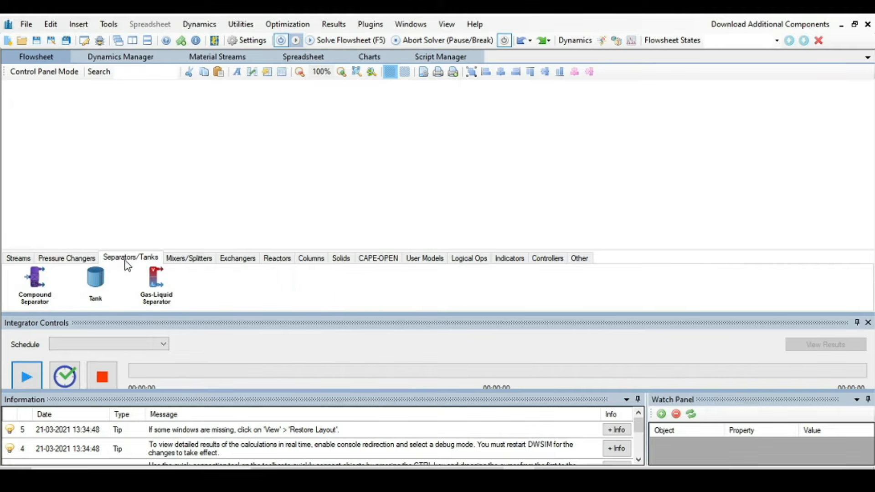
click(192, 264)
click(229, 260)
click(276, 261)
click(309, 263)
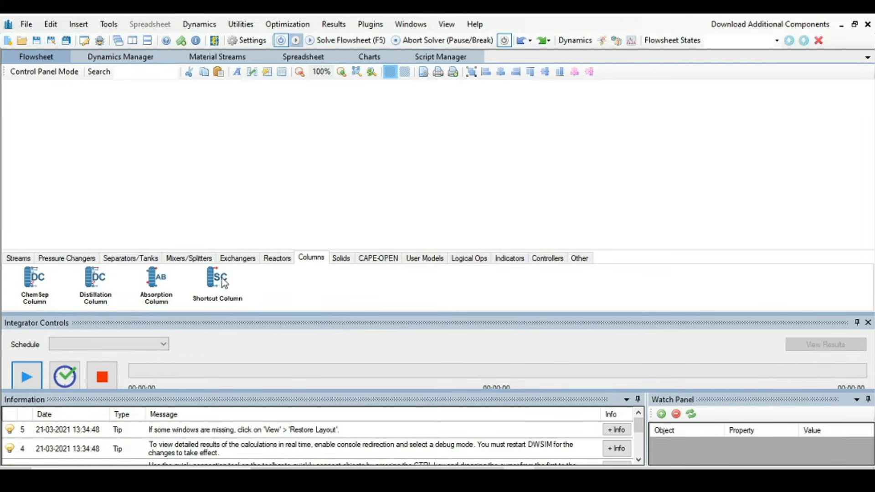
mouse_move(223, 287)
mouse_down()
mouse_move(213, 280)
mouse_move(265, 261)
mouse_move(324, 149)
mouse_up()
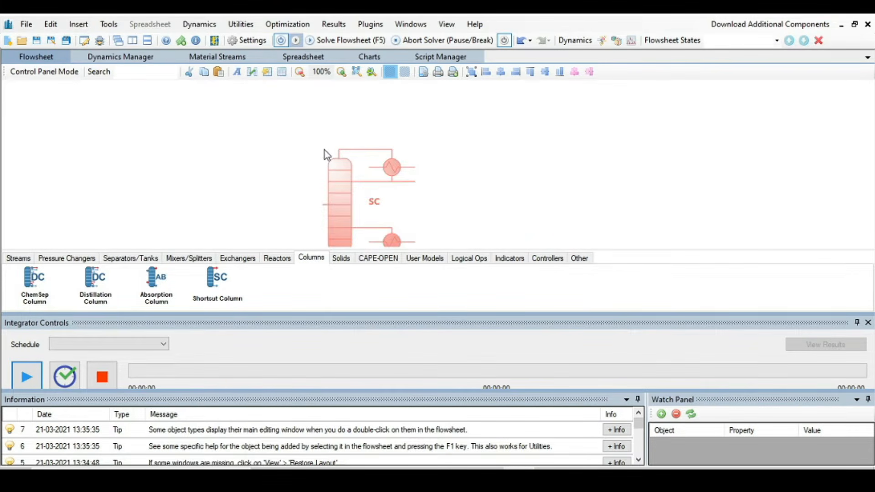
click(337, 171)
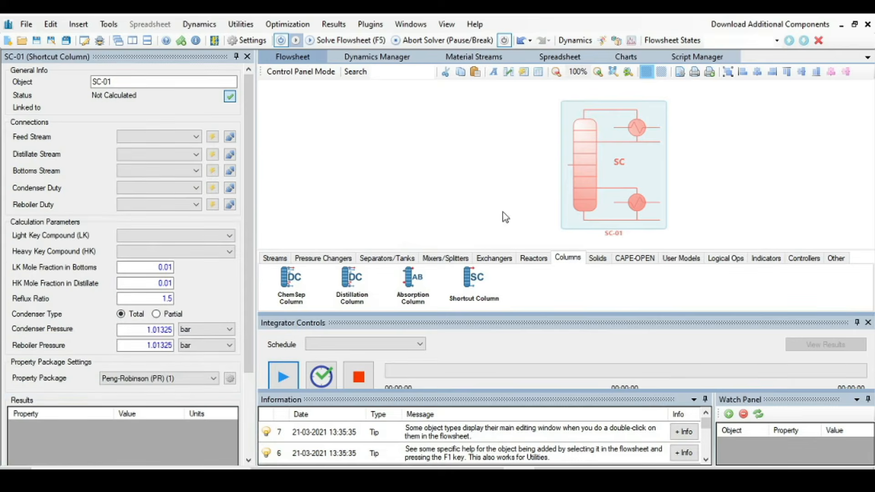
Place a Material Stream on the flowsheet to the left of the shortcut column.
click(269, 260)
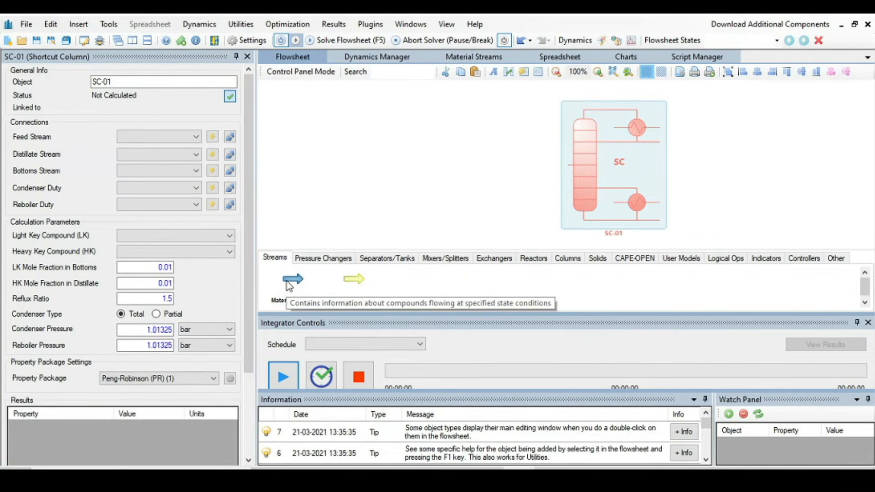
drag(287, 283, 461, 146)
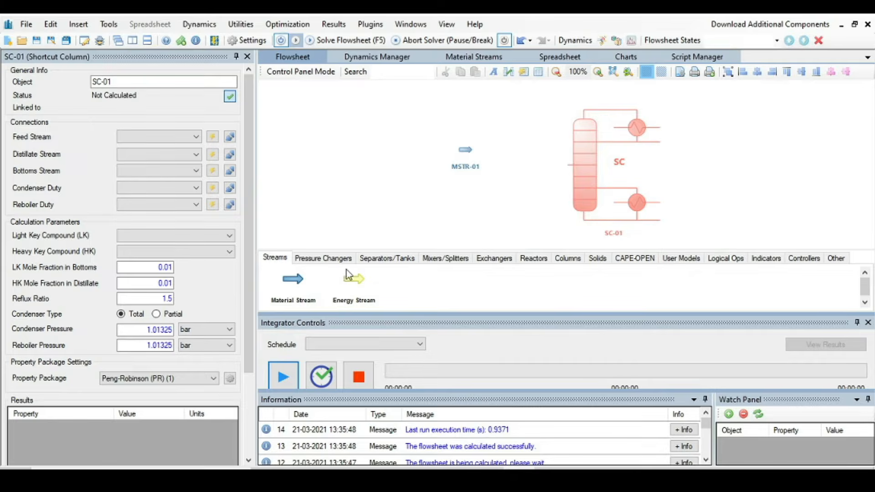
Place two Material Streams and two Energy Streams at the column's condenser and reboiler outlets, and shift the column slightly toward the feed stream.
drag(292, 279, 697, 114)
drag(293, 286, 697, 214)
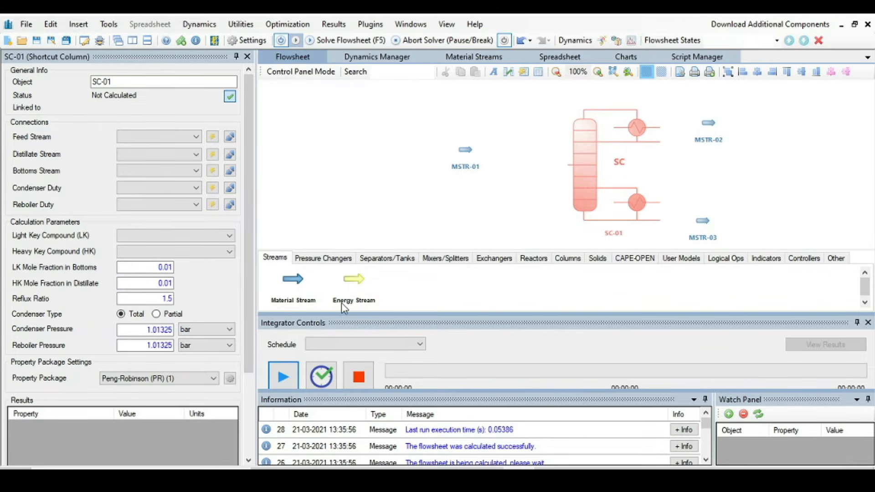
drag(356, 279, 677, 194)
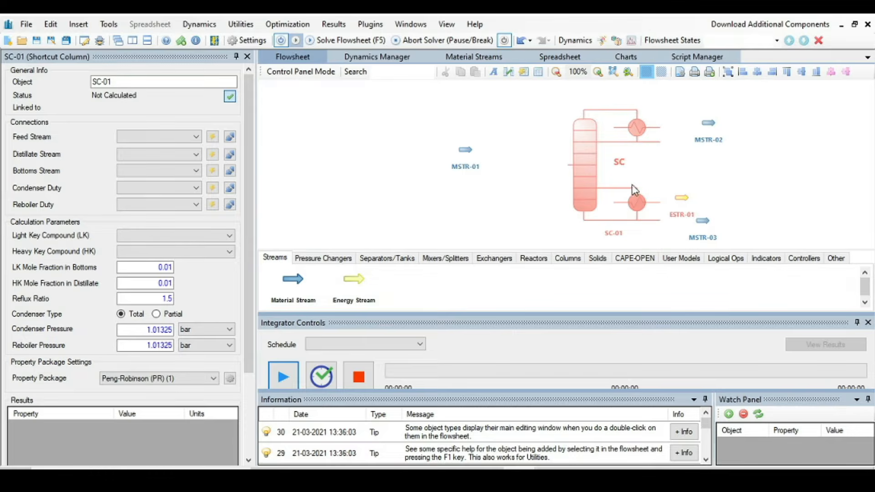
drag(357, 281, 668, 109)
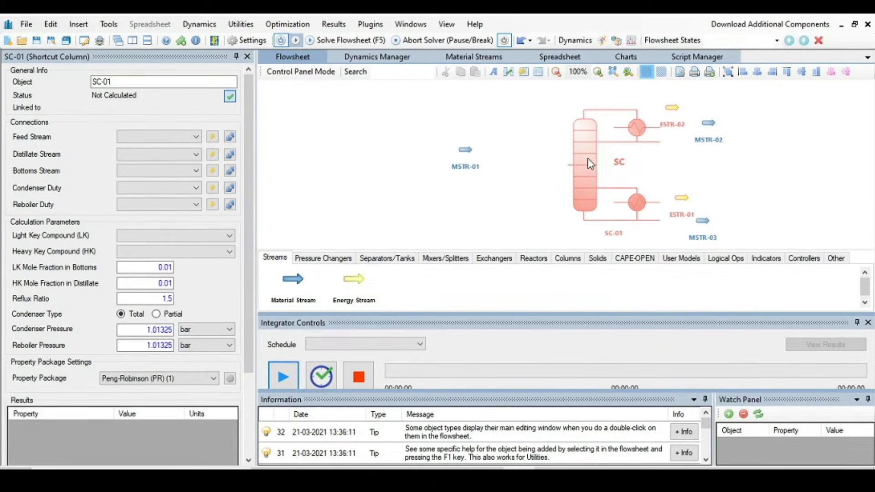
drag(591, 164, 564, 163)
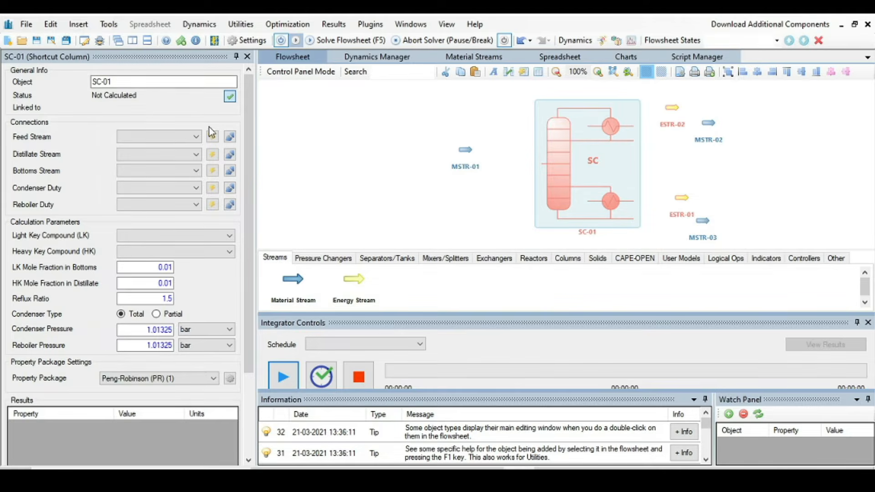
Rename the shortcut column as Distillation Column.
click(139, 81)
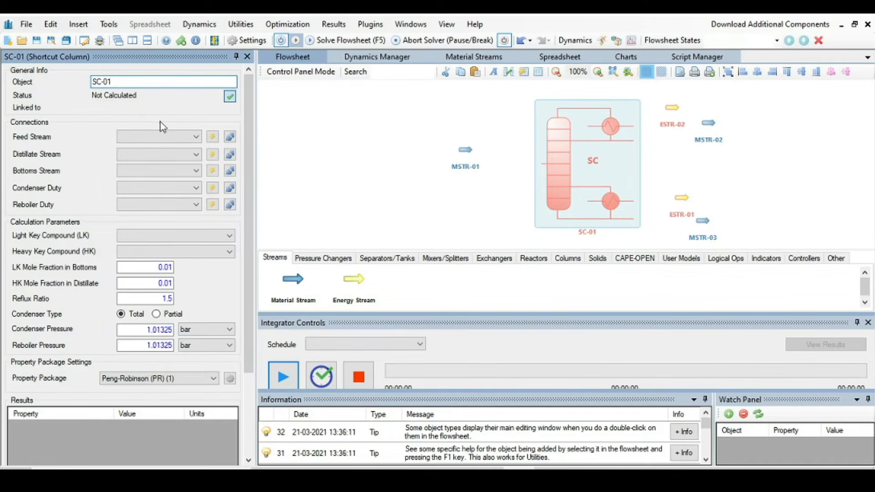
key(BackSpace)
key(BackSpace)
key(BackSpace)
key(BackSpace)
key(BackSpace)
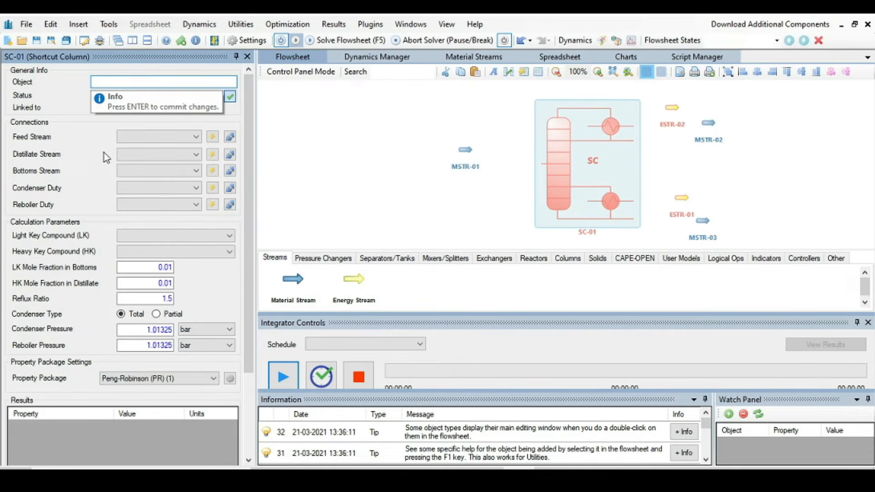
text(Dis)
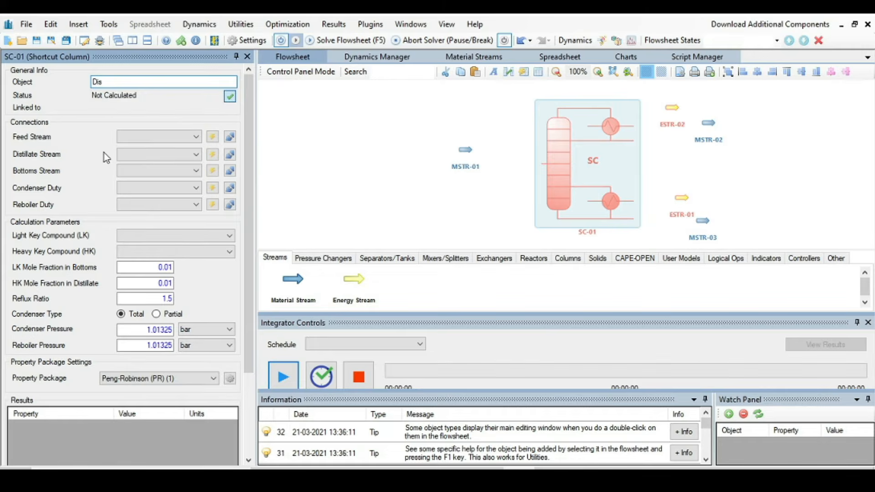
text(t)
text(i)
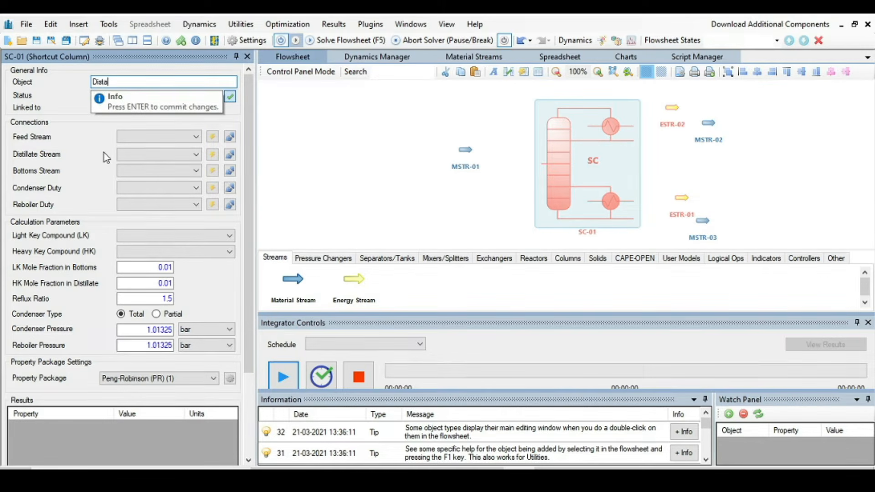
text(llation Column)
key(Return)
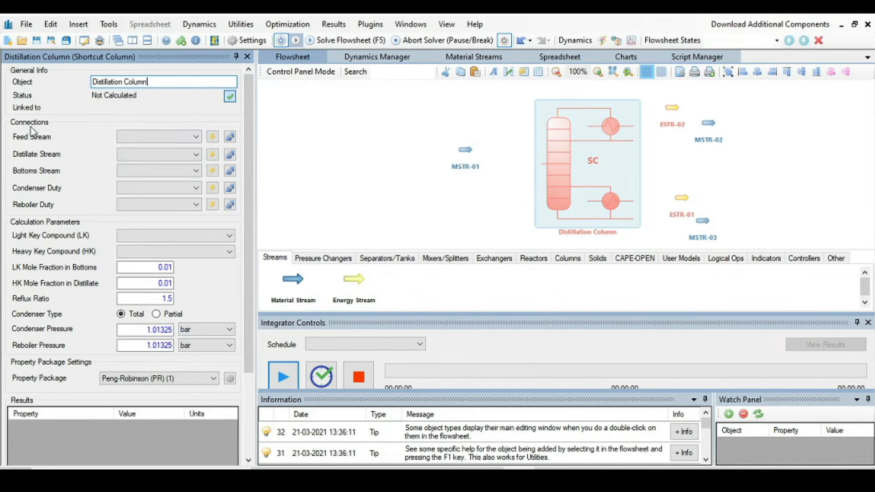
Assign MSTR-01 as the column's feed stream, MSTR-02 as its distillate stream and MSTR-03 as its bottoms stream.
click(197, 138)
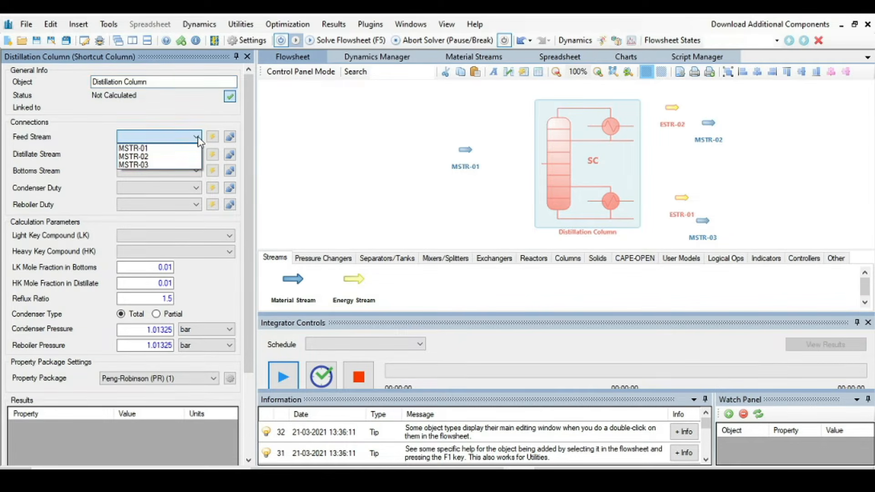
click(152, 148)
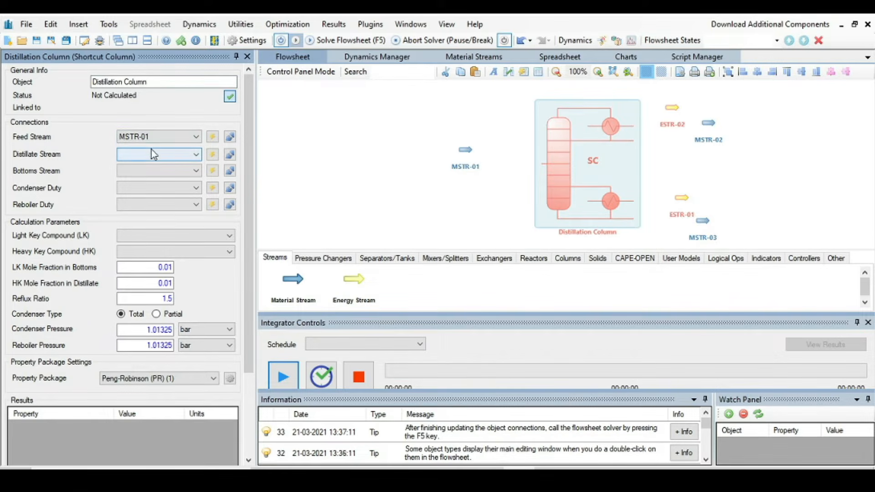
click(197, 154)
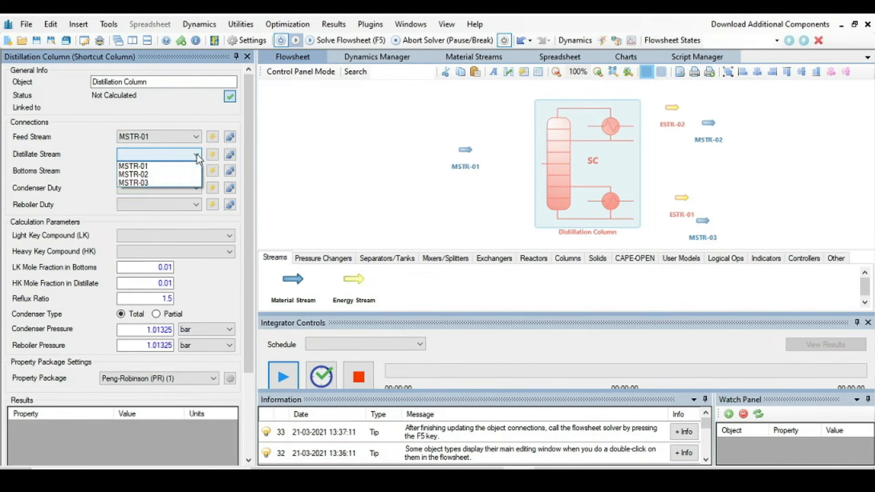
click(153, 175)
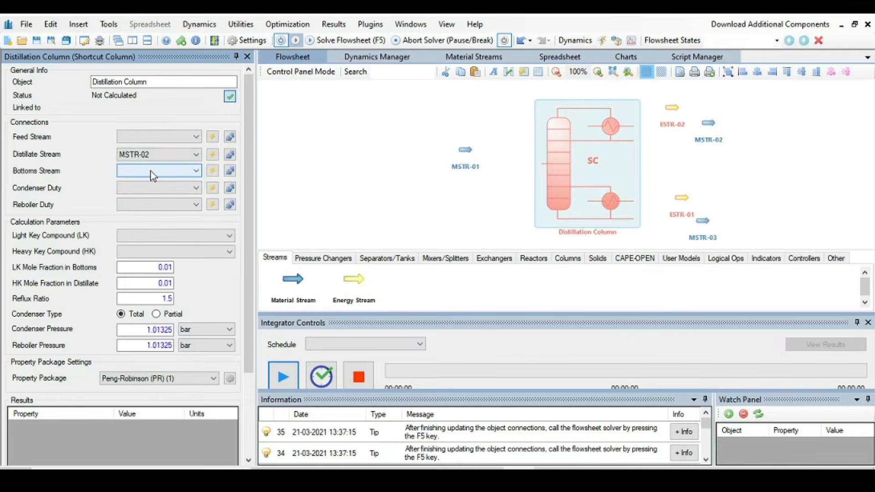
click(196, 171)
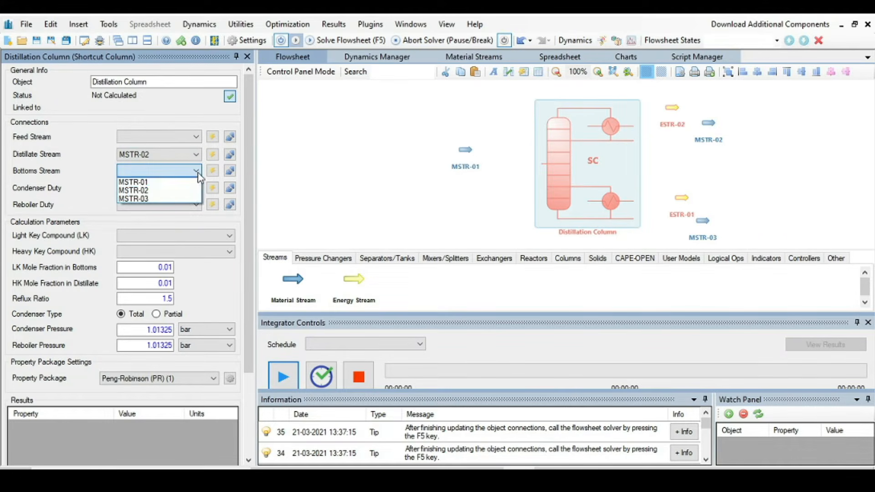
click(160, 199)
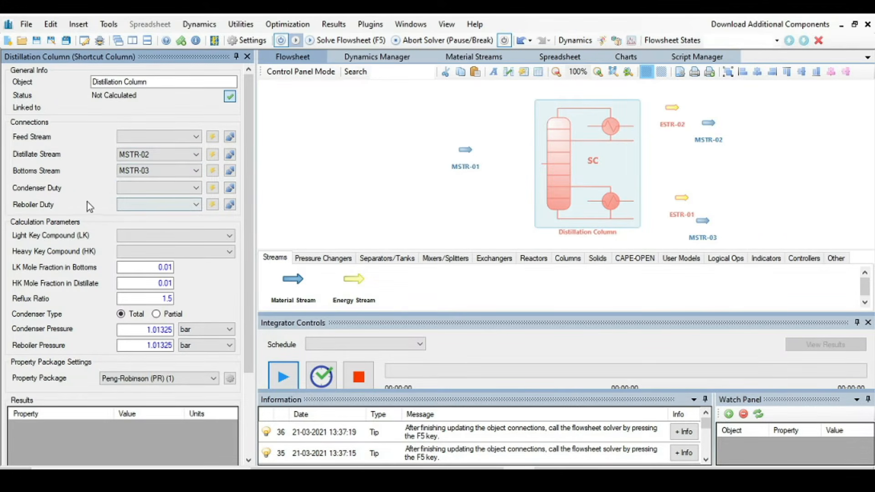
Assign ESTR-02 as the condenser duty and ESTR-01 as the reboiler duty, and reselect MSTR-01 as the feed stream.
click(195, 188)
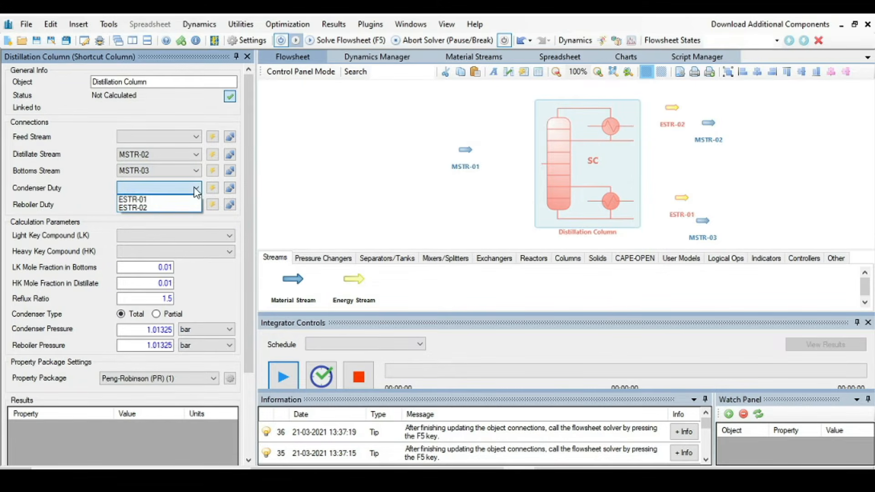
click(155, 207)
click(195, 204)
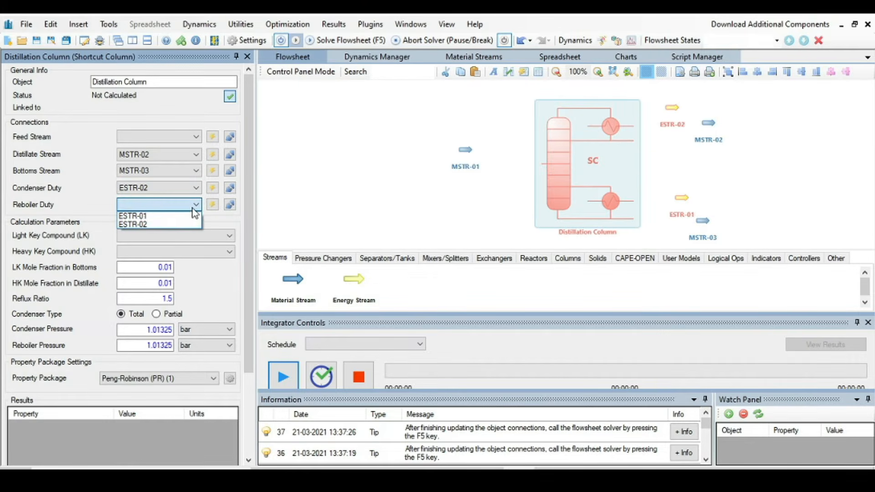
click(164, 217)
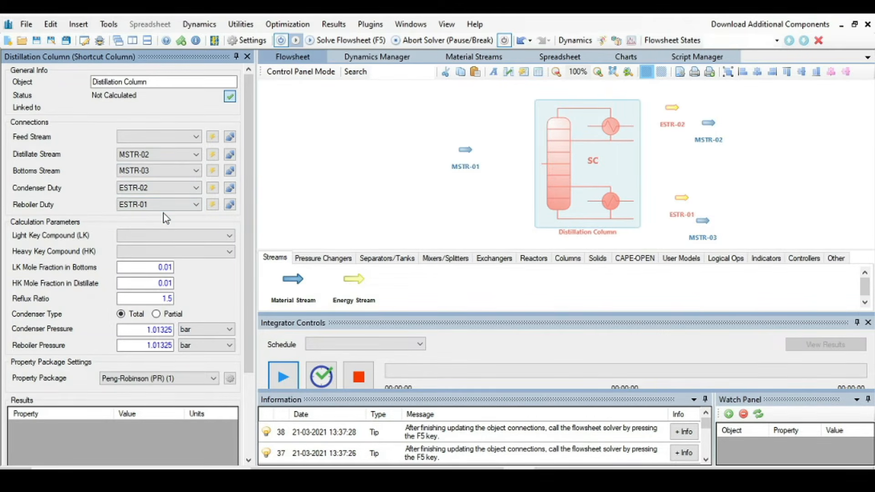
click(199, 135)
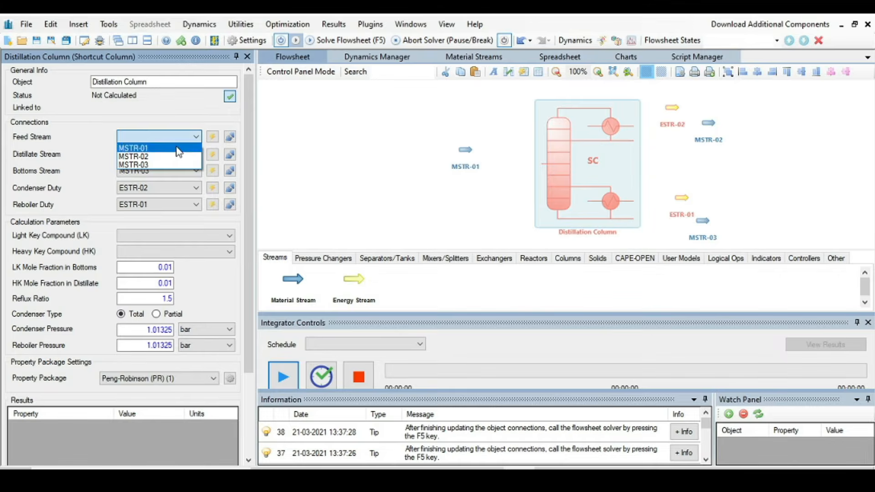
click(178, 150)
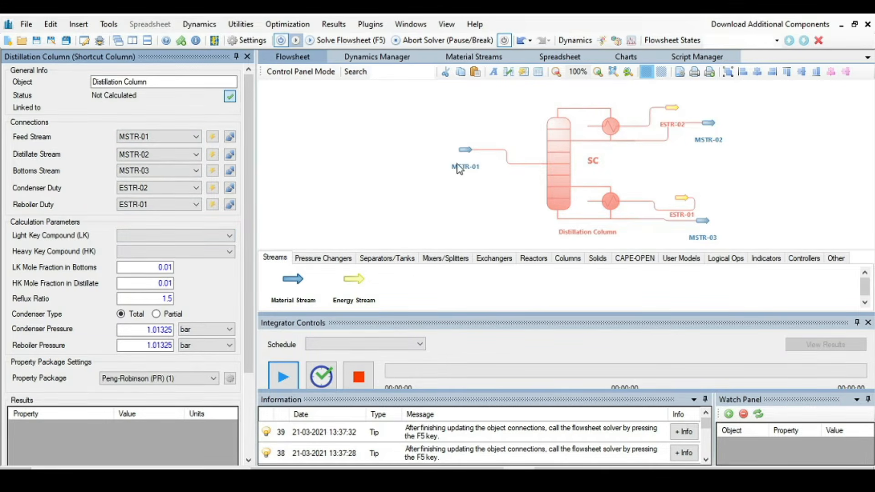
Rename the material stream MSTR-01 entering the column as Feed.
click(464, 151)
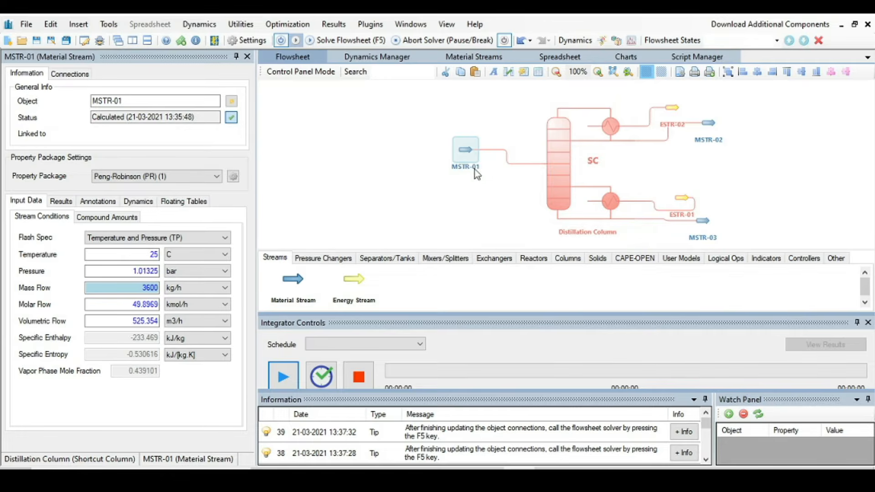
click(131, 97)
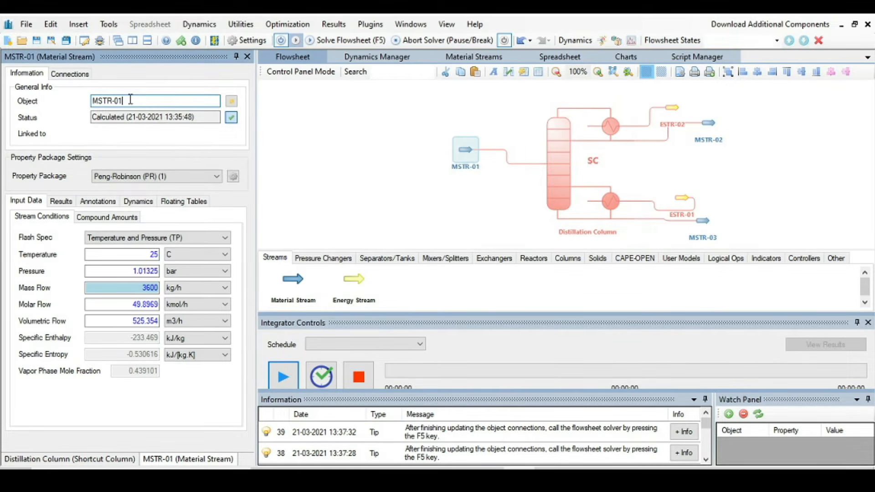
key(BackSpace)
key(BackSpace)
key(BackSpace)
key(BackSpace)
key(BackSpace)
key(BackSpace)
key(BackSpace)
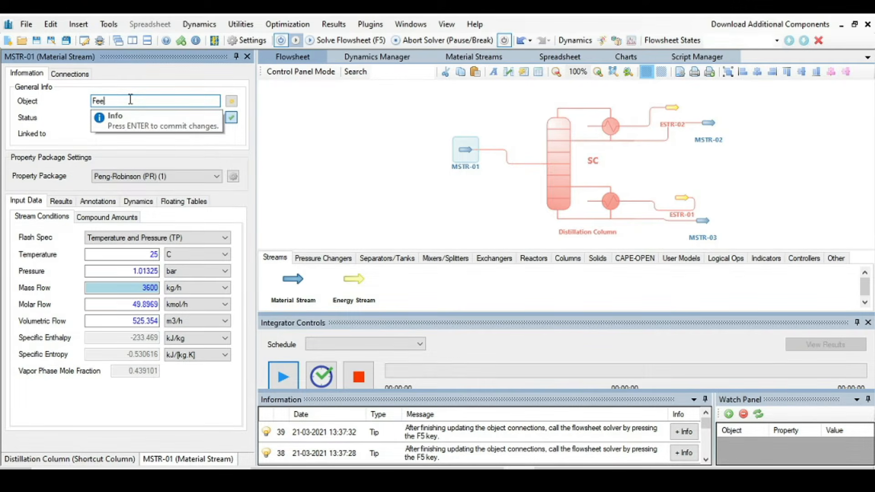
text(Feed)
key(Return)
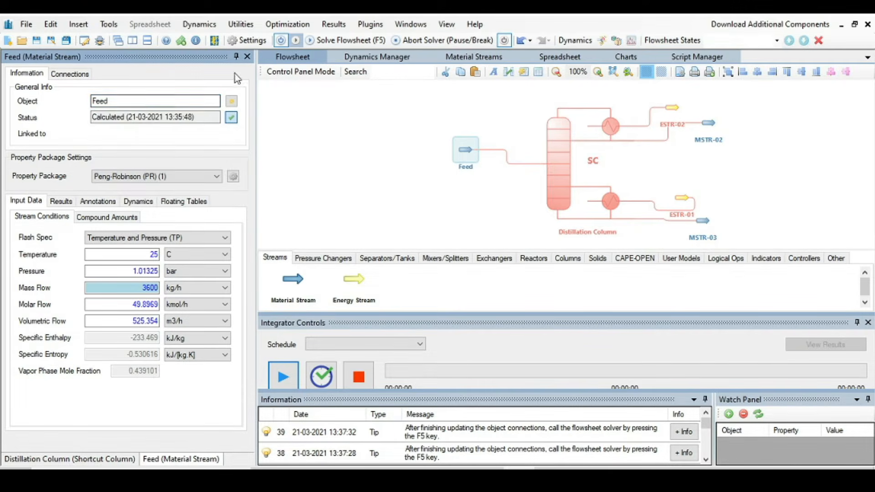
Move the material stream MSTR-02 farther from the condenser and rename it as Distilate.
drag(710, 124, 730, 144)
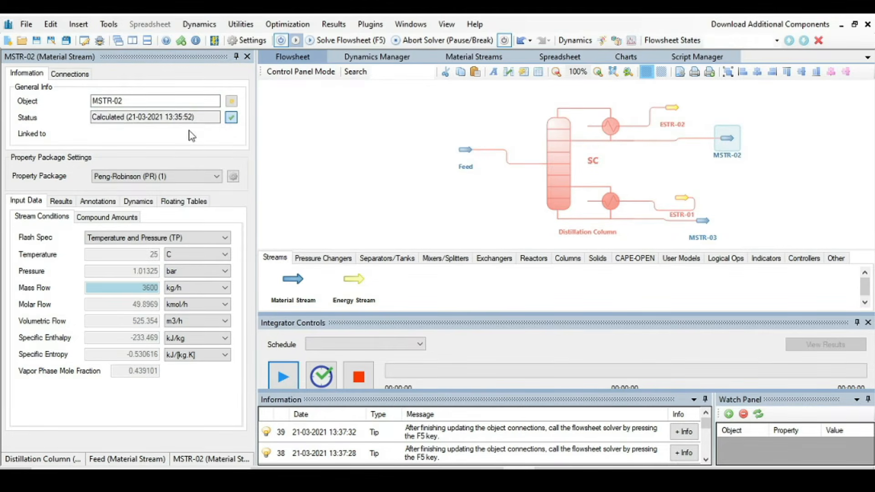
click(137, 100)
key(BackSpace)
key(BackSpace)
key(BackSpace)
key(BackSpace)
key(BackSpace)
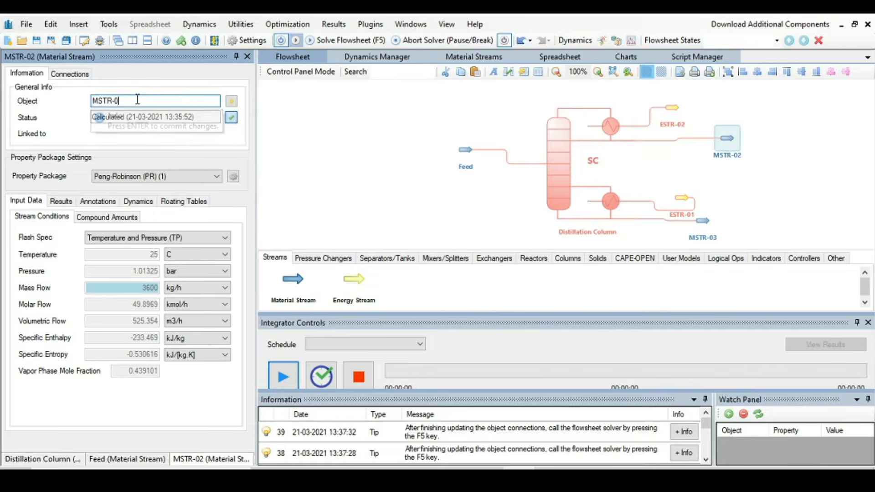
text(Distilate)
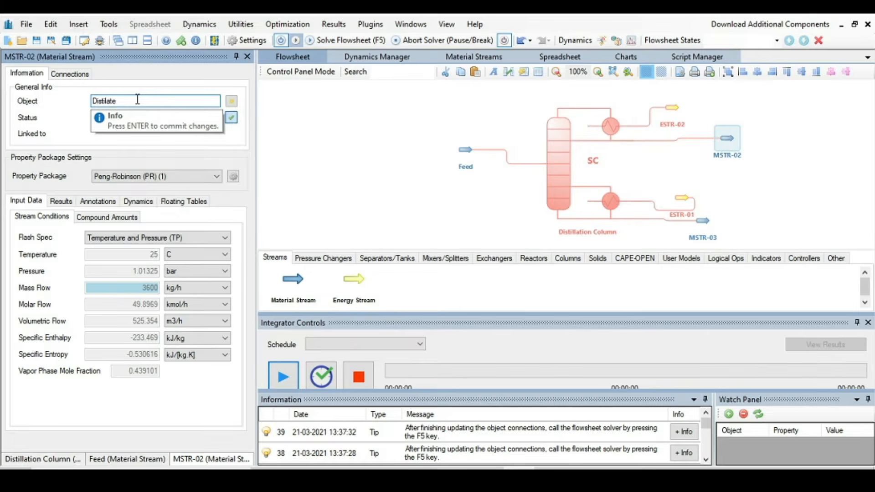
key(Return)
Move the material stream MSTR-03 farther from the reboiler and rename it as Bottoms.
drag(709, 224, 742, 221)
double_click(743, 221)
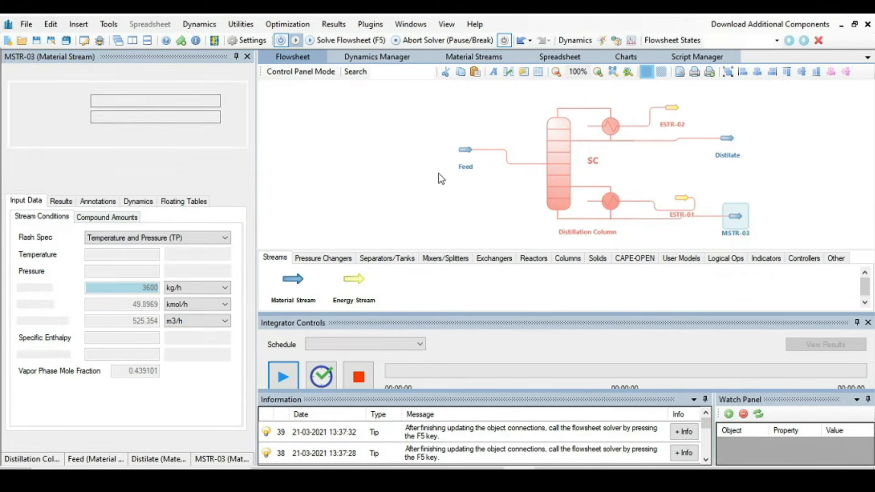
click(129, 102)
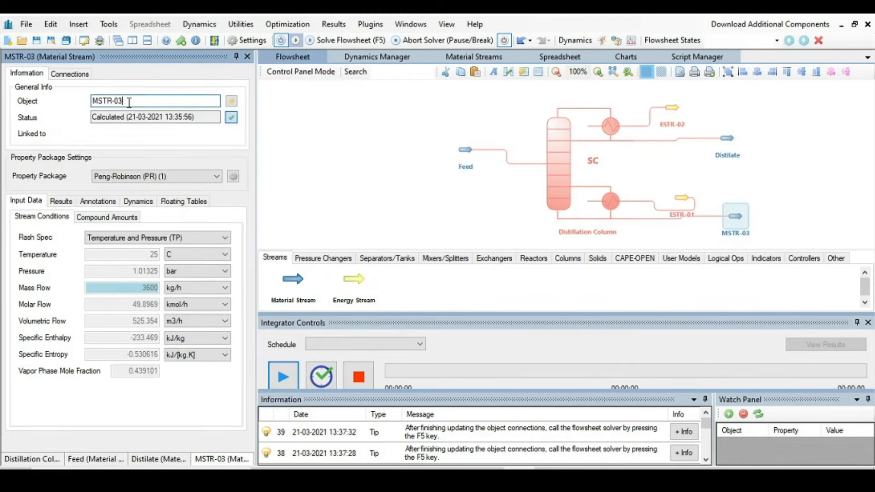
key(BackSpace)
key(BackSpace)
key(BackSpace)
key(BackSpace)
key(BackSpace)
key(BackSpace)
key(BackSpace)
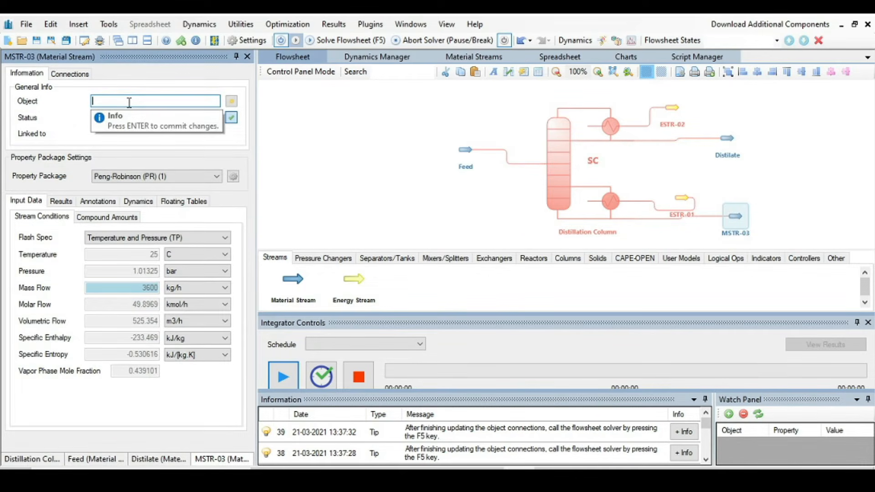
text(ottoms)
key(Return)
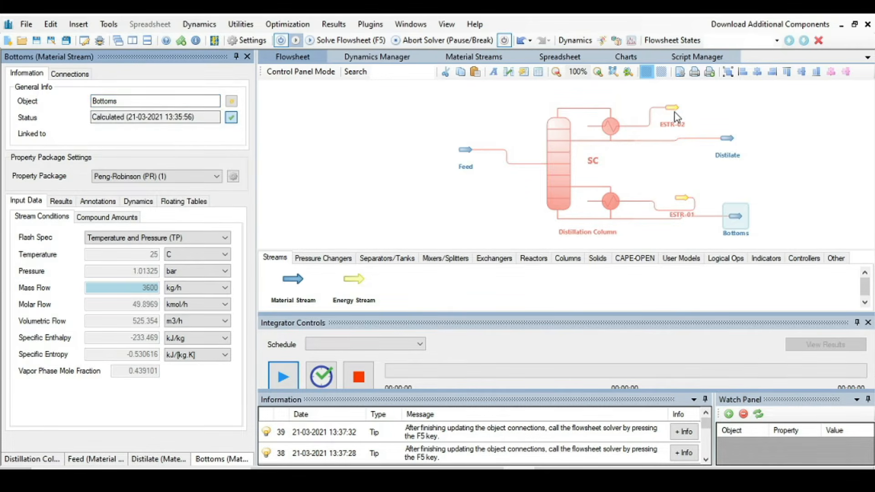
Rename the condenser's energy stream ESTR-02 as C-duty.
click(677, 116)
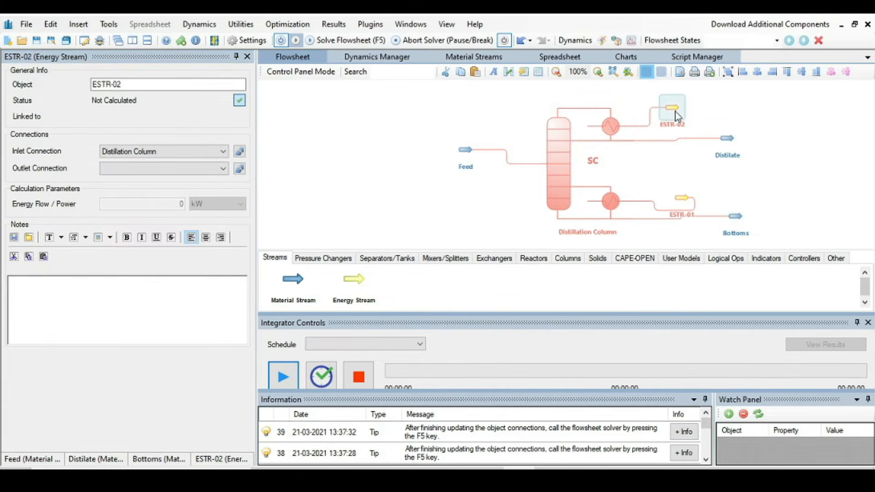
click(125, 83)
key(BackSpace)
key(BackSpace)
key(BackSpace)
key(BackSpace)
key(BackSpace)
key(BackSpace)
key(BackSpace)
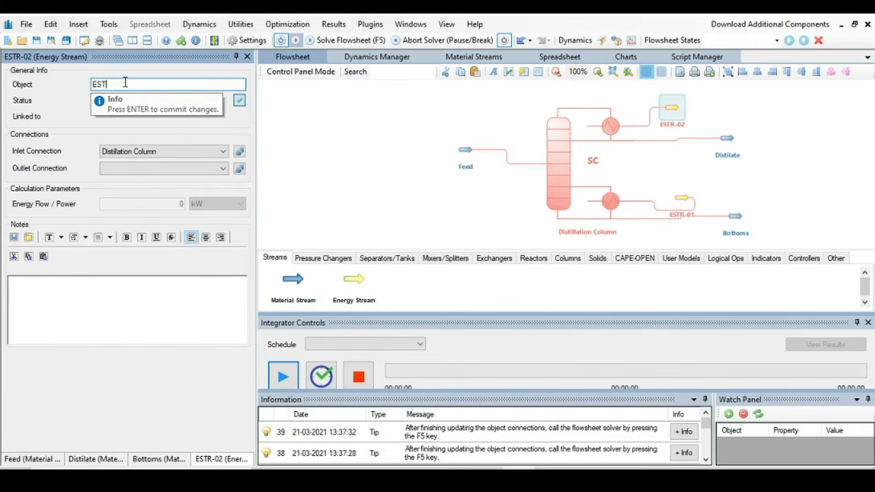
text(C-duty)
key(Return)
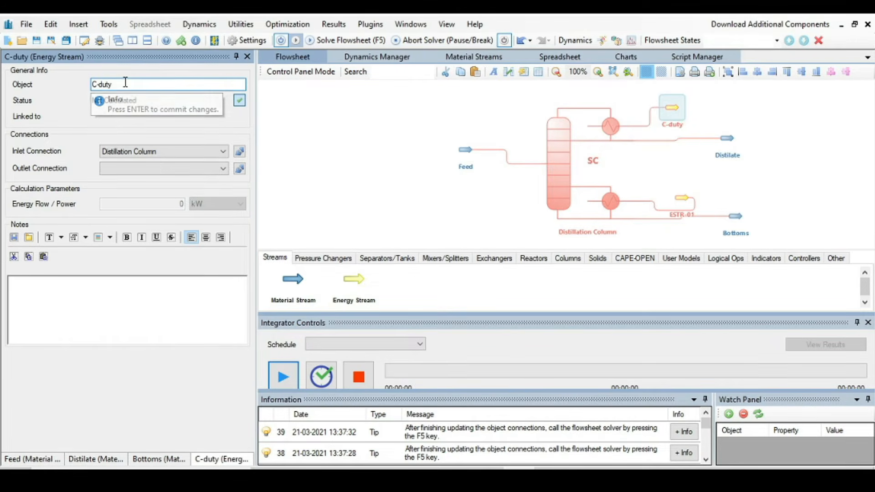
Move the energy stream ESTR-01 to just above the reboiler and rename it as R-duty.
drag(678, 202, 628, 175)
double_click(628, 174)
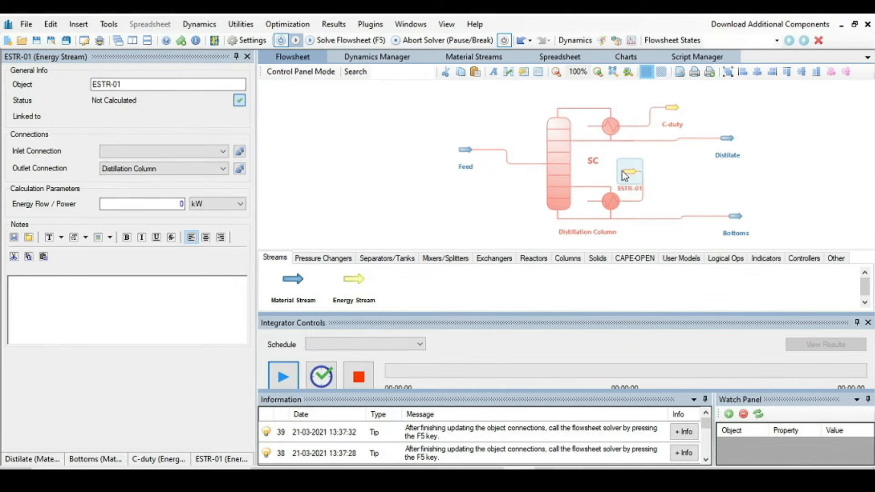
click(123, 84)
key(BackSpace)
key(BackSpace)
key(BackSpace)
key(BackSpace)
key(BackSpace)
key(BackSpace)
key(BackSpace)
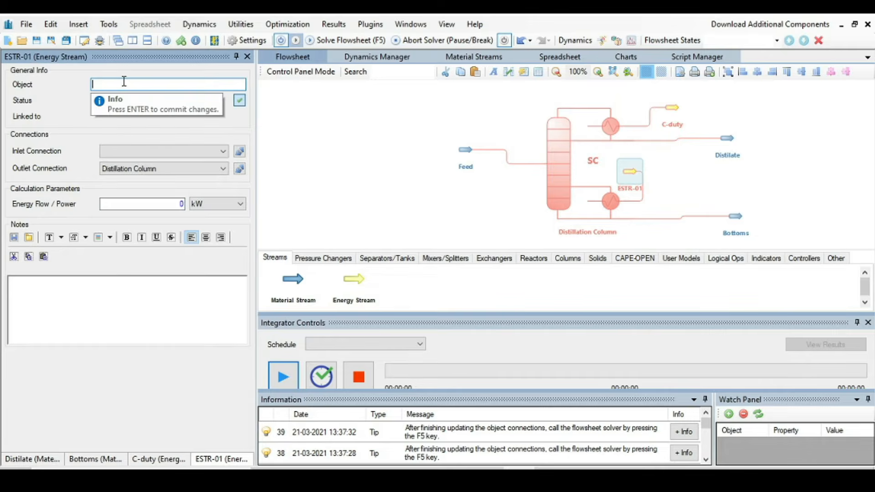
text(R-duty)
key(Return)
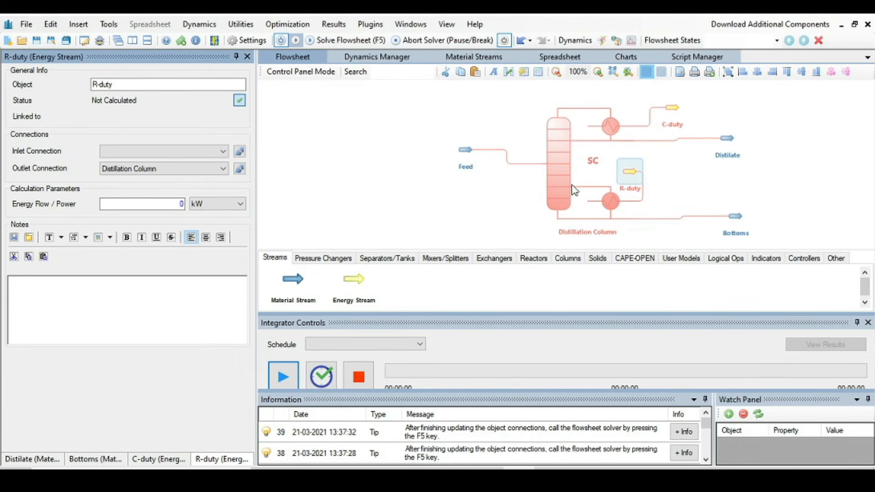
Set the Feed stream's flash specification to Temperature and Vapor Fraction (TVF).
click(465, 150)
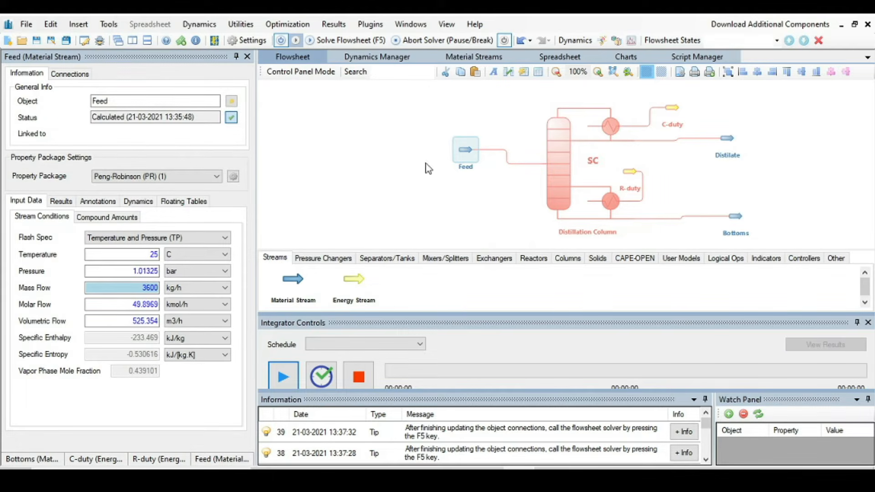
mouse_move(465, 152)
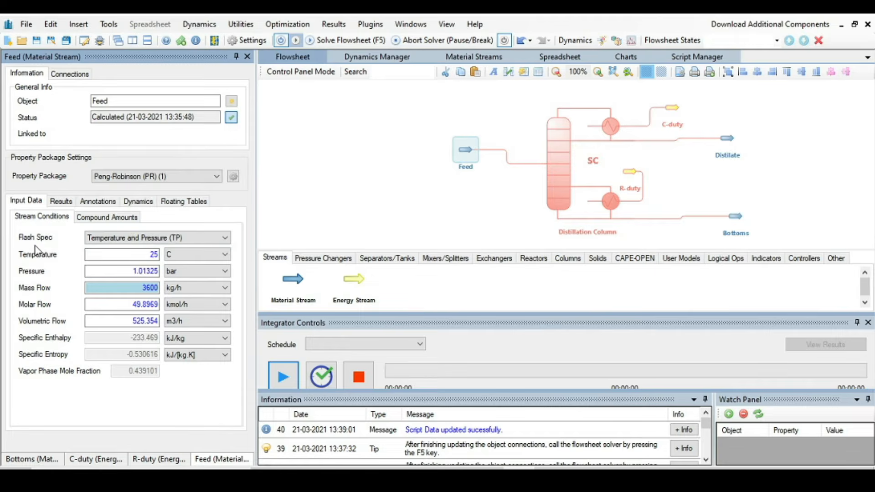
click(225, 239)
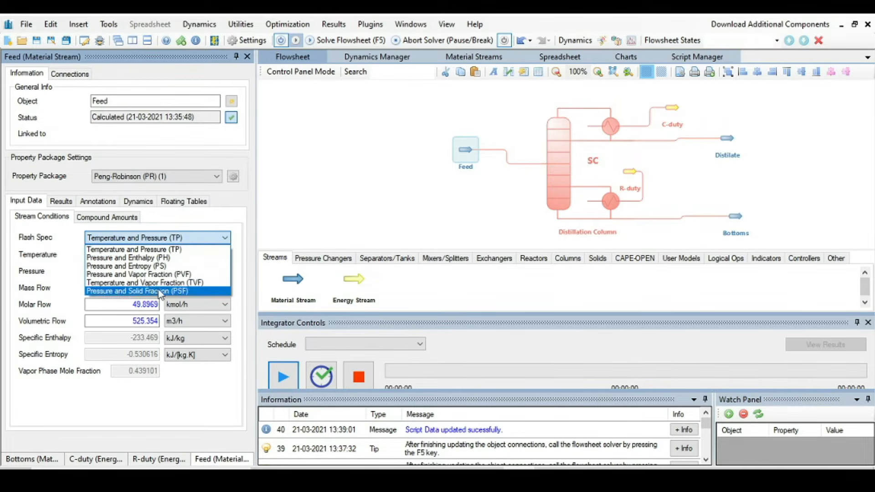
click(136, 284)
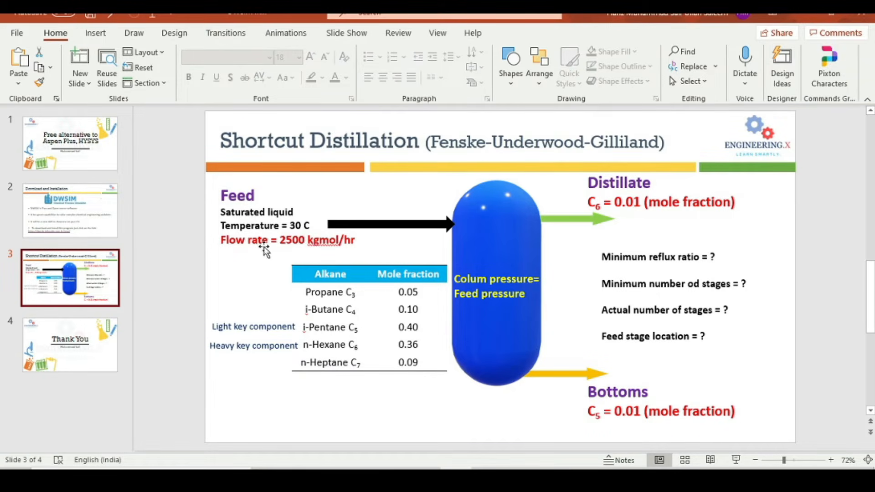
Check the feed data on the PowerPoint problem slide and set the Feed temperature to 30 C in DWSIM.
mouse_move(519, 478)
click(518, 479)
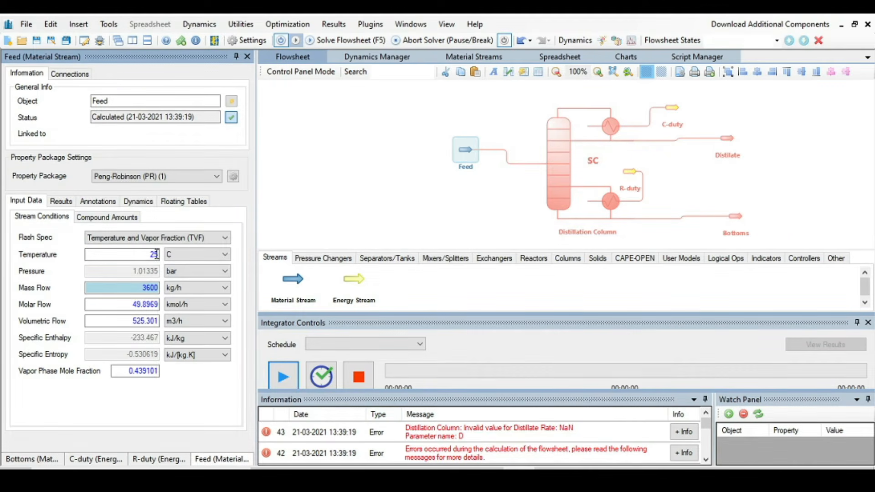
click(456, 478)
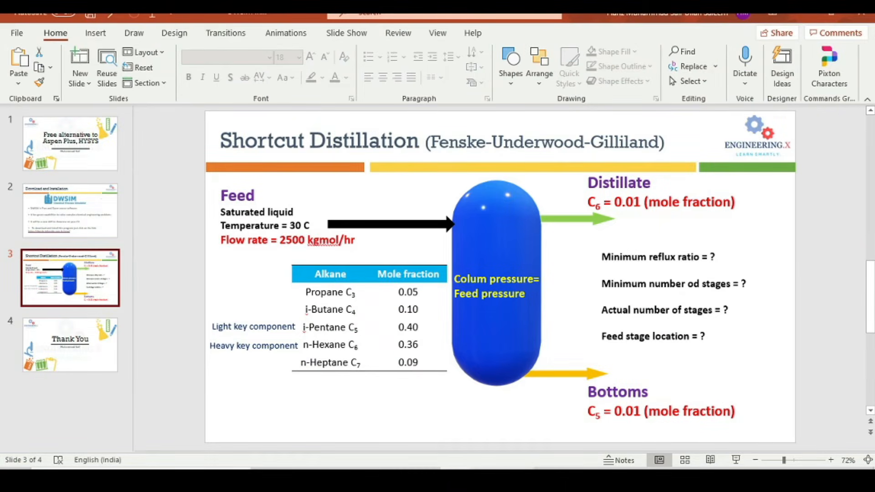
click(519, 479)
click(159, 254)
text(3)
key(Return)
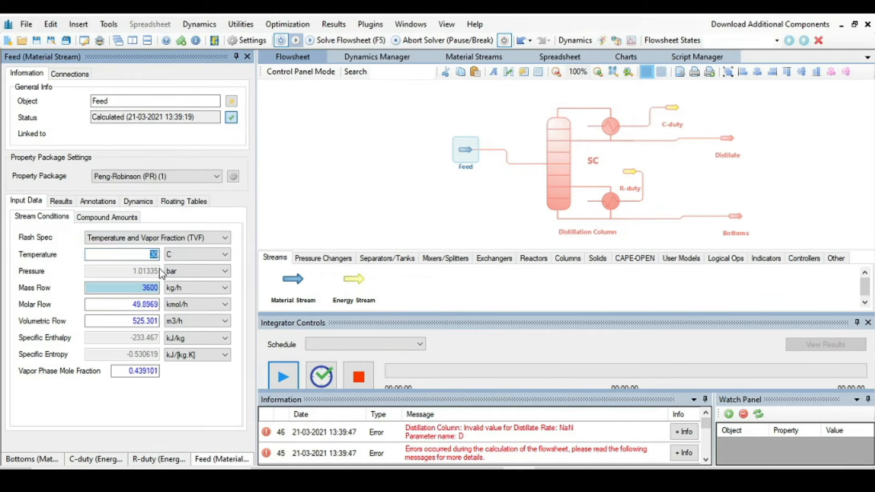
Set the Feed stream's molar flow to 2500 kmol/h.
click(158, 305)
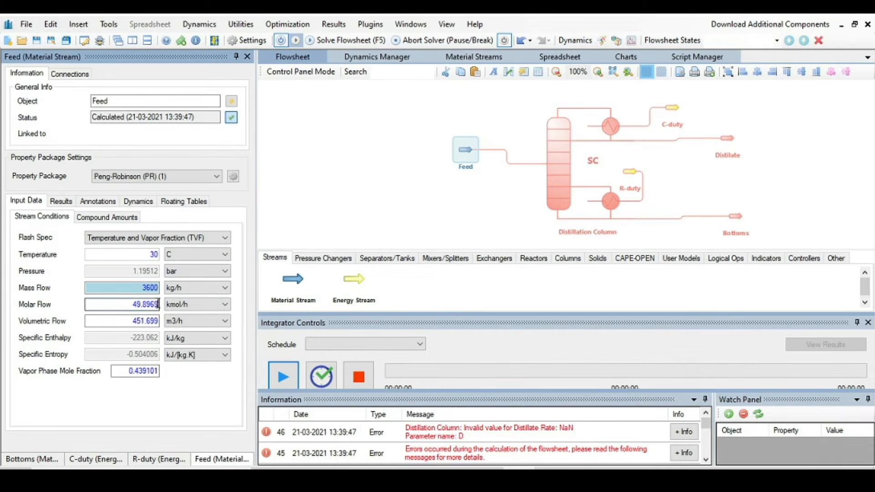
key(BackSpace)
key(BackSpace)
key(BackSpace)
key(BackSpace)
key(BackSpace)
key(BackSpace)
key(BackSpace)
text(2500)
key(Return)
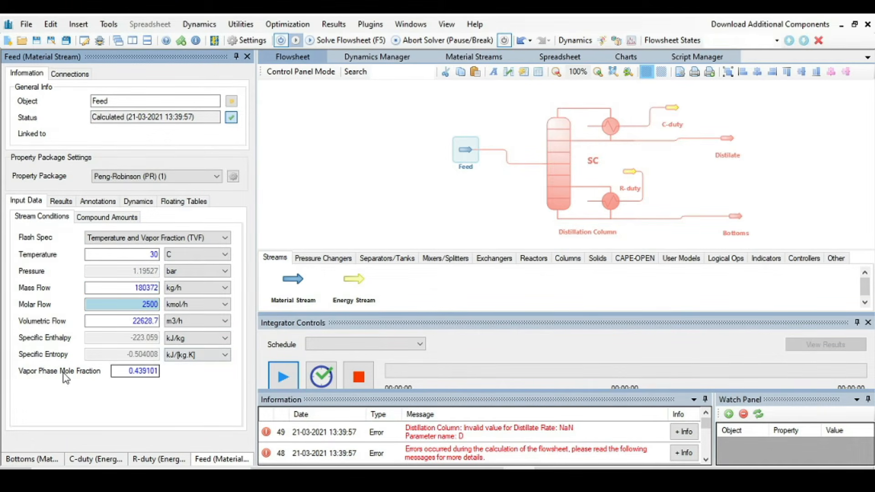
Set the Feed stream's vapor phase mole fraction to 0 for a saturated liquid.
click(156, 372)
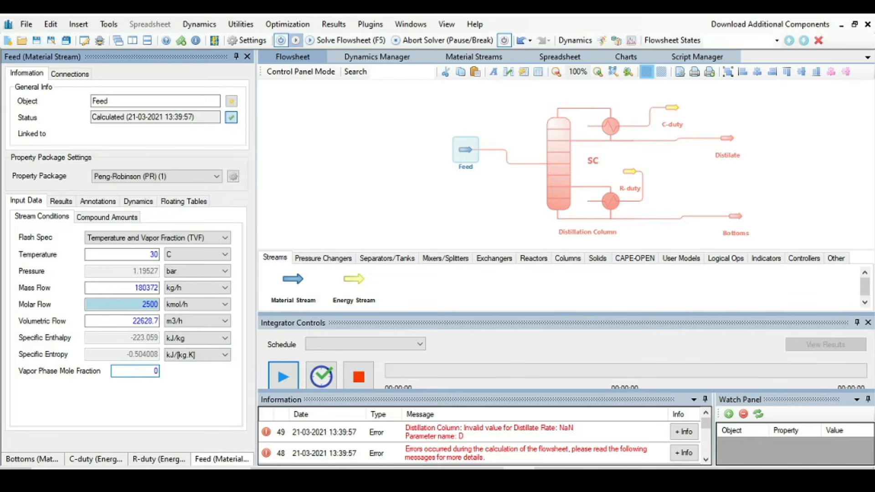
text(0)
key(Return)
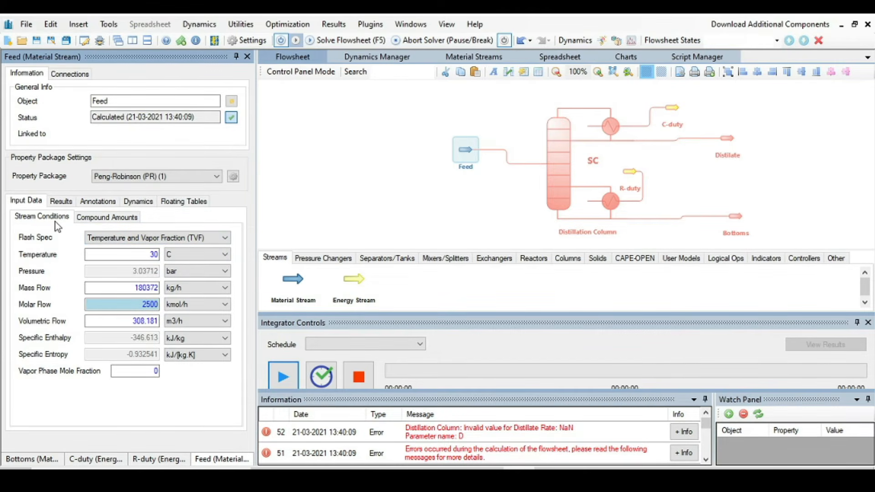
Set the Feed composition on a mole fraction basis to 0.05 for Propane and 0.1 for Isobutane.
click(108, 218)
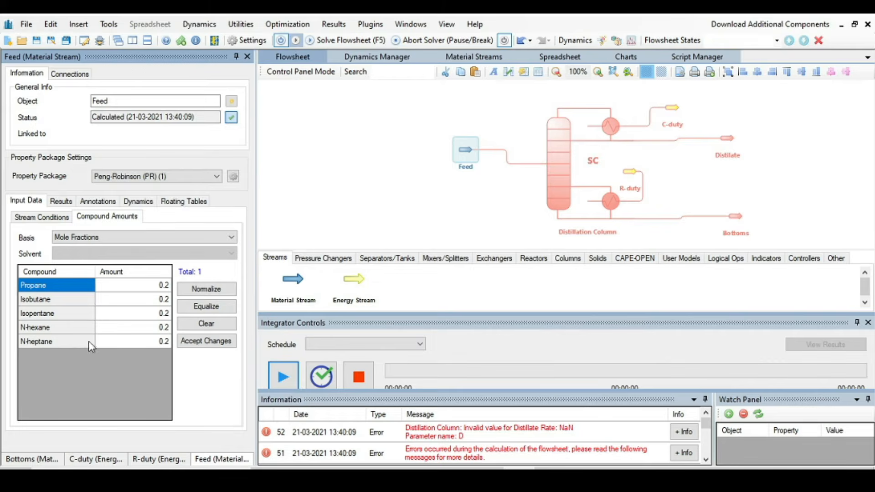
click(168, 286)
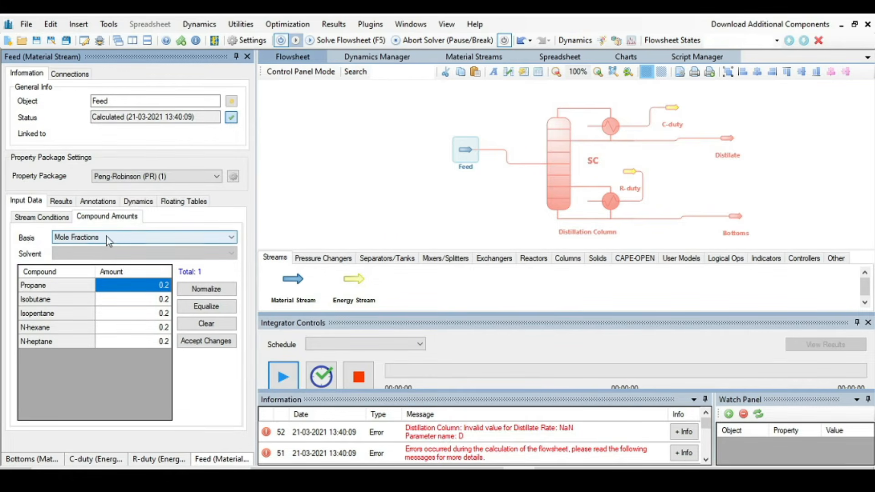
click(228, 238)
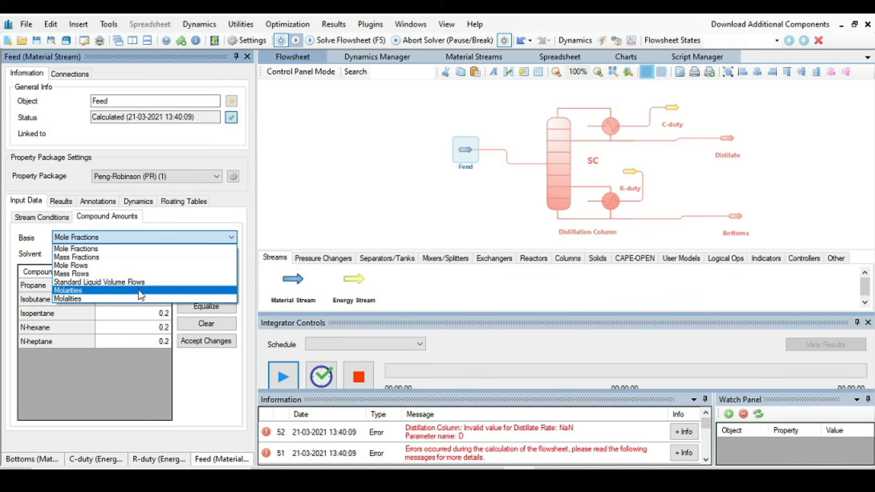
click(43, 237)
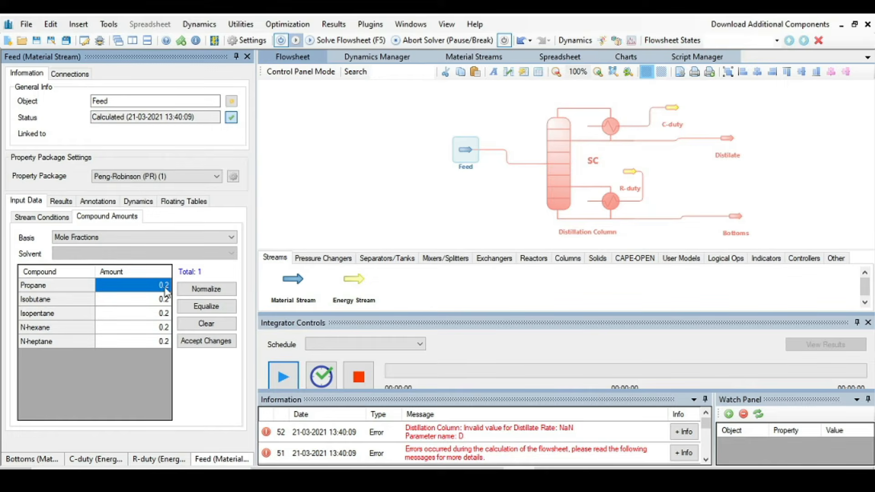
key(alt+Tab)
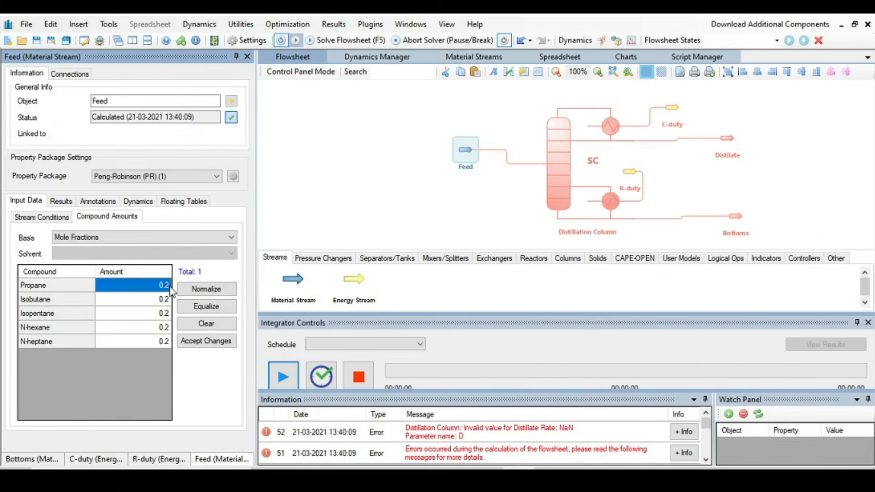
click(164, 286)
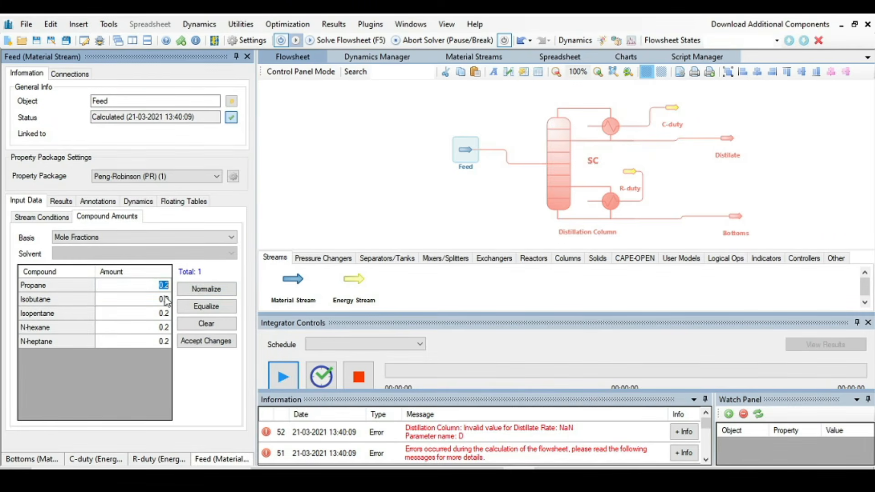
text(0.05)
click(167, 302)
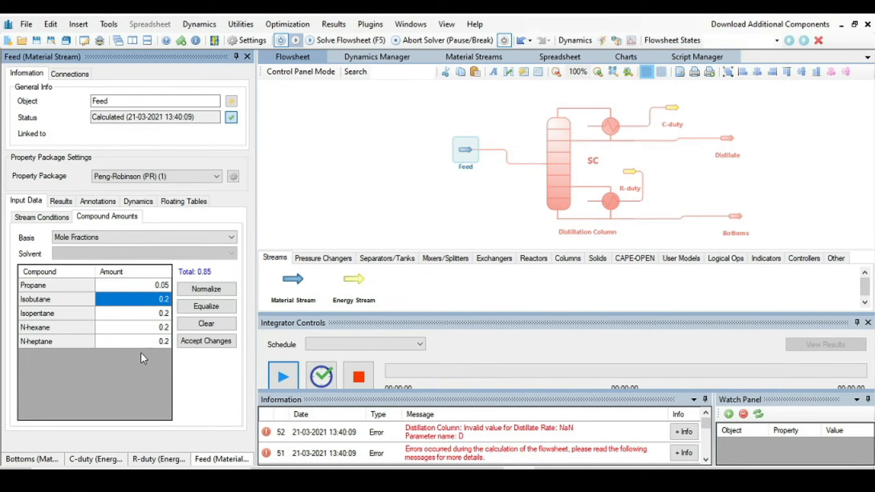
text(0.)
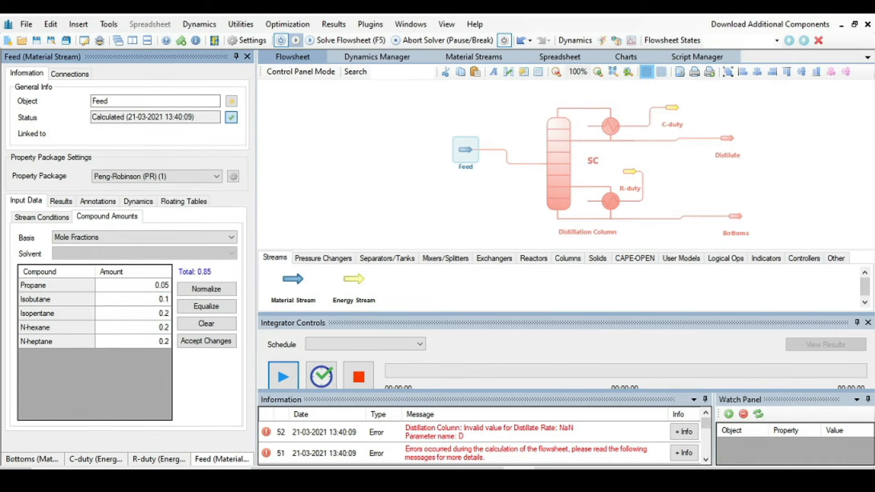
key(Return)
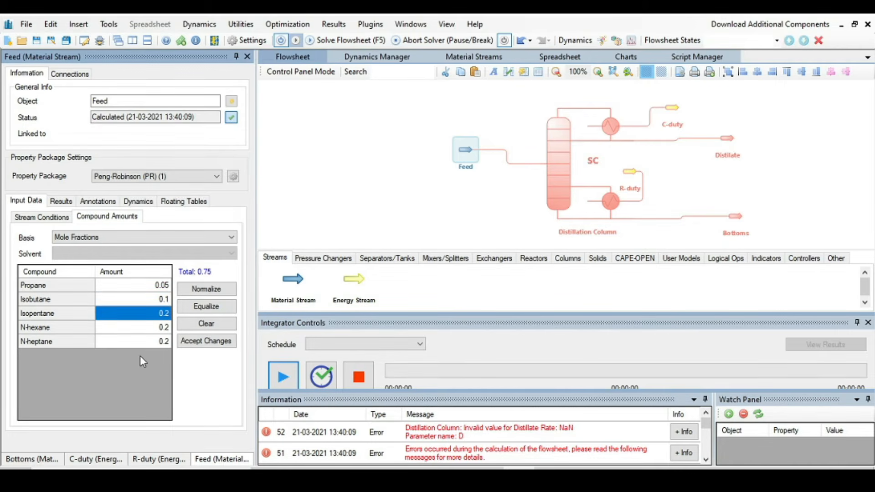
Set the Feed mole fractions of Isopentane to 0.4, N-hexane to 0.36 and N-heptane to 0.09, and accept the composition changes.
text(0)
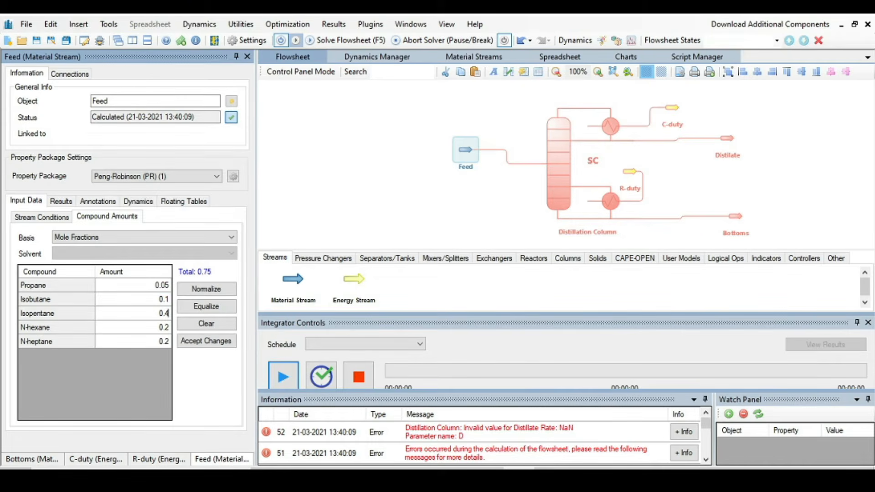
key(Return)
text(0.36)
key(Return)
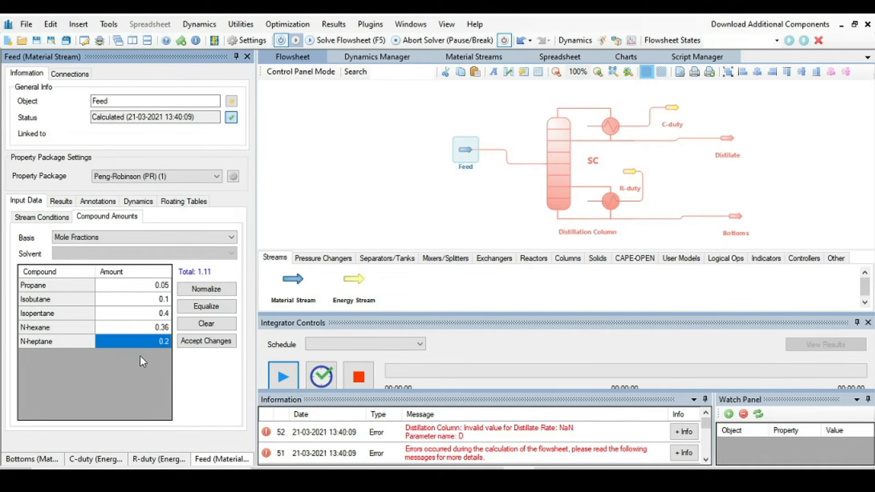
text(0.09)
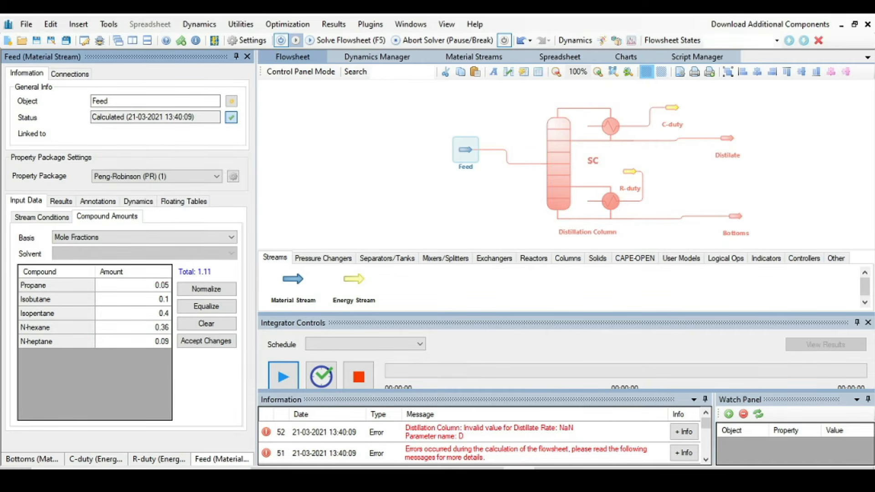
key(Return)
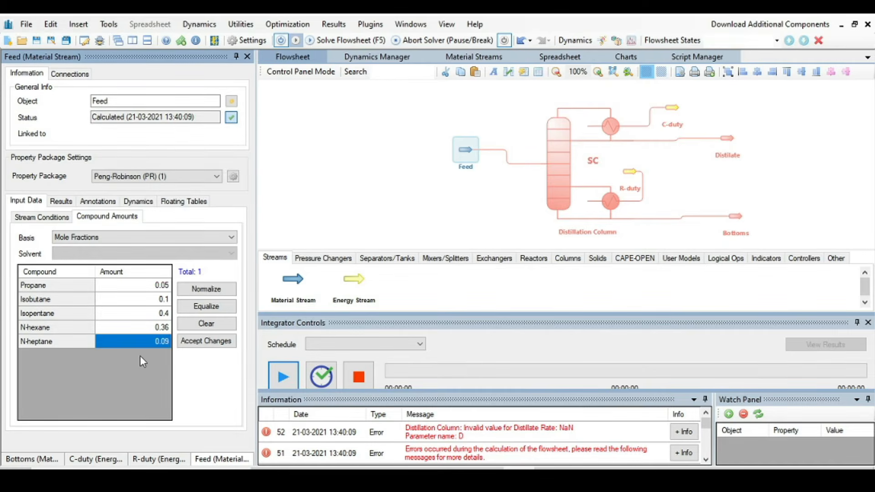
click(206, 342)
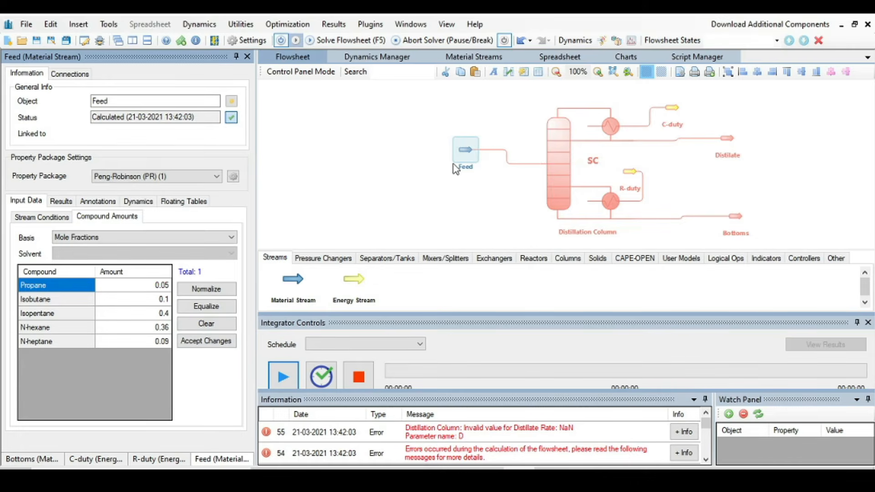
Set the distillation column's light key compound to Isopentane and its heavy key compound to N-hexane, as given on the problem slide.
mouse_move(466, 157)
click(557, 162)
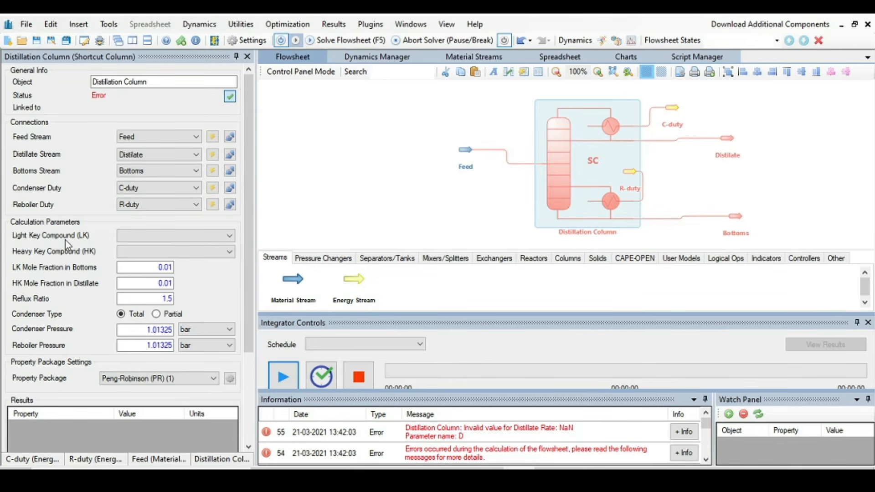
click(456, 476)
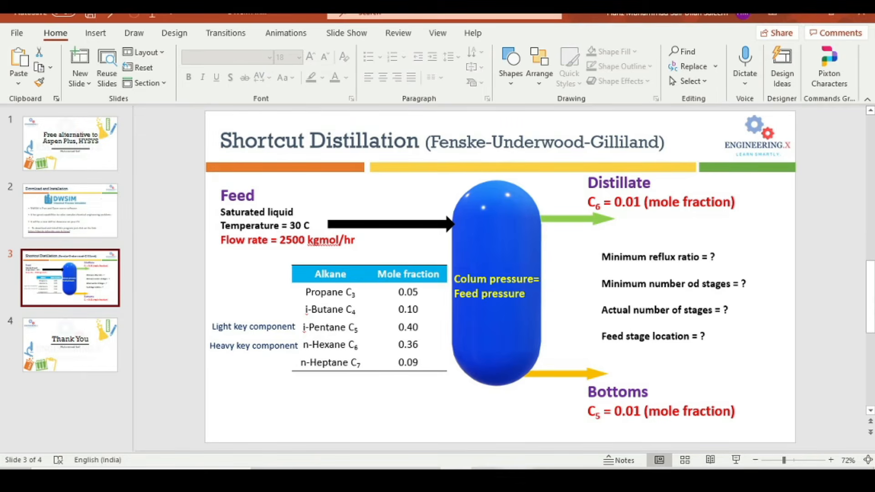
click(455, 476)
click(229, 236)
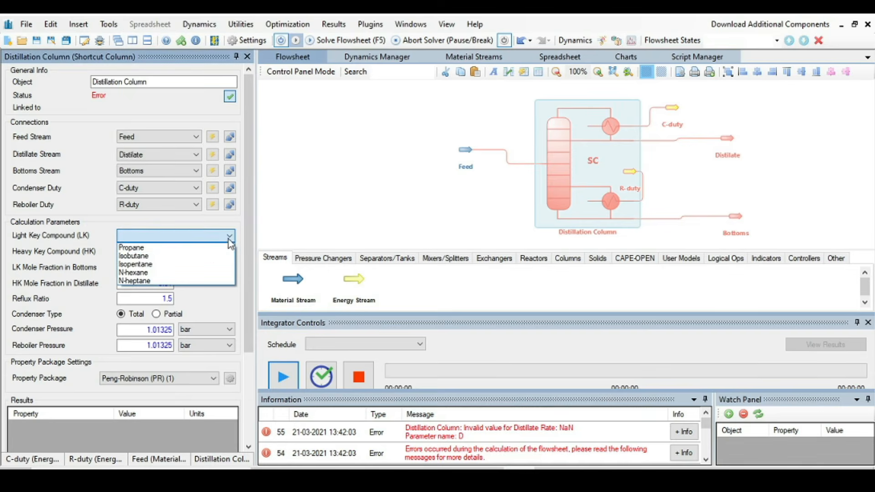
click(171, 266)
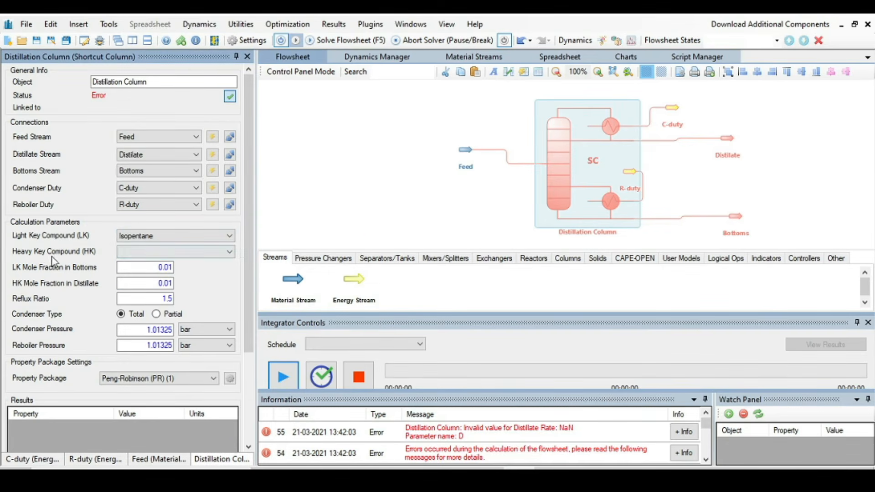
click(229, 251)
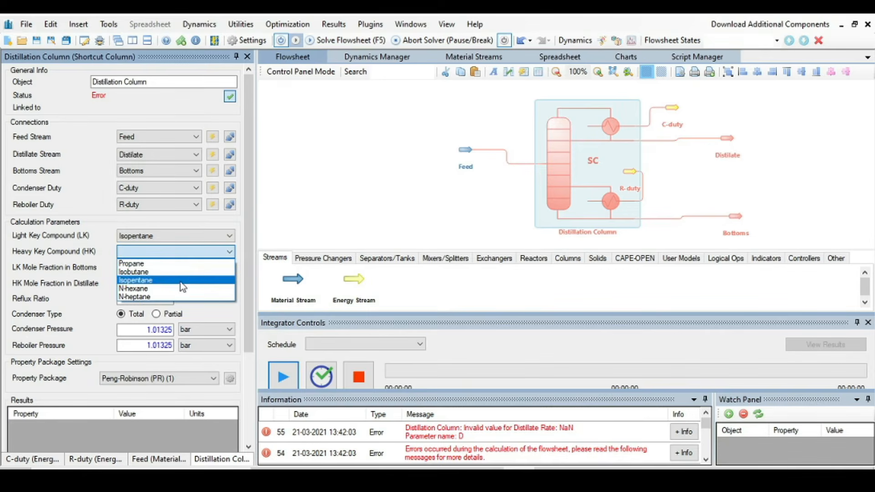
click(169, 291)
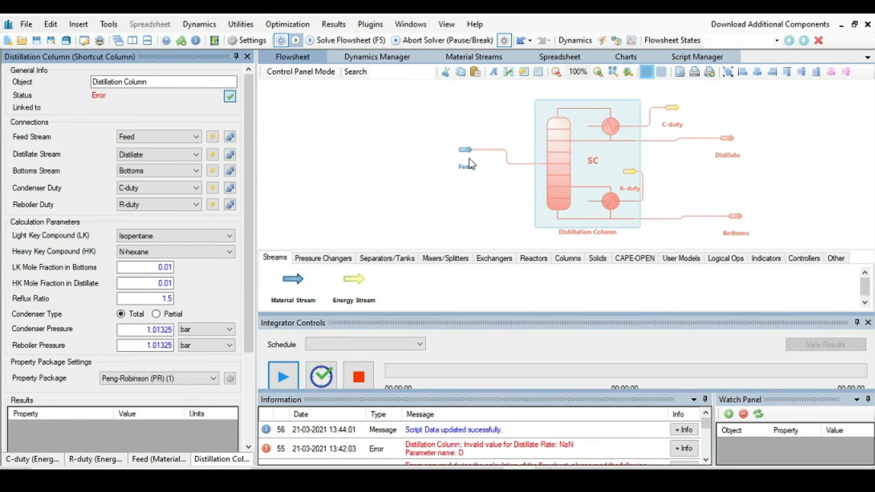
Set the distillation column's condenser pressure to 1.4 bar.
mouse_move(469, 158)
key(BackSpace)
key(BackSpace)
key(BackSpace)
key(BackSpace)
text(4)
key(Return)
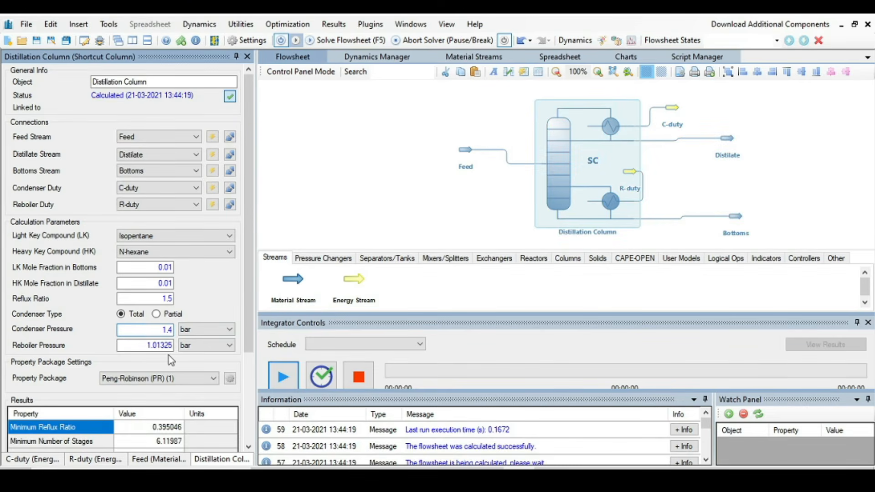
Set the distillation column's reboiler pressure to 1.4 bar and solve the flowsheet.
click(171, 345)
key(BackSpace)
key(BackSpace)
key(BackSpace)
key(BackSpace)
text(.4)
key(Return)
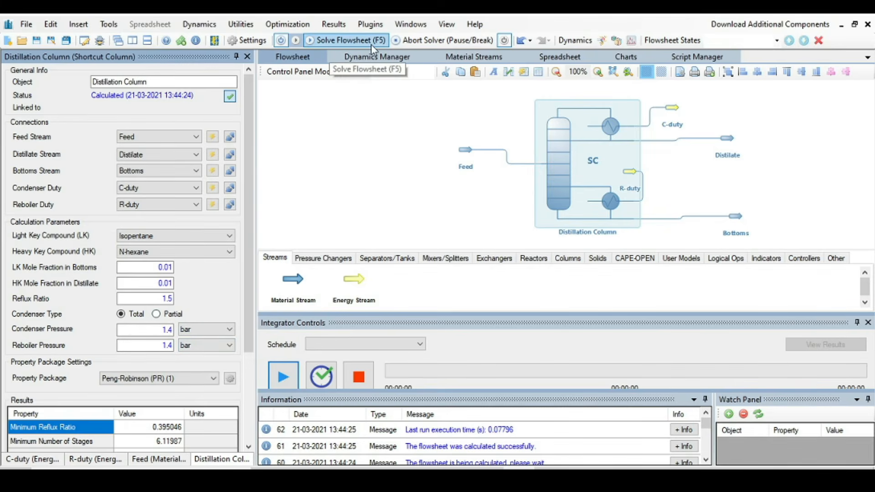
click(354, 40)
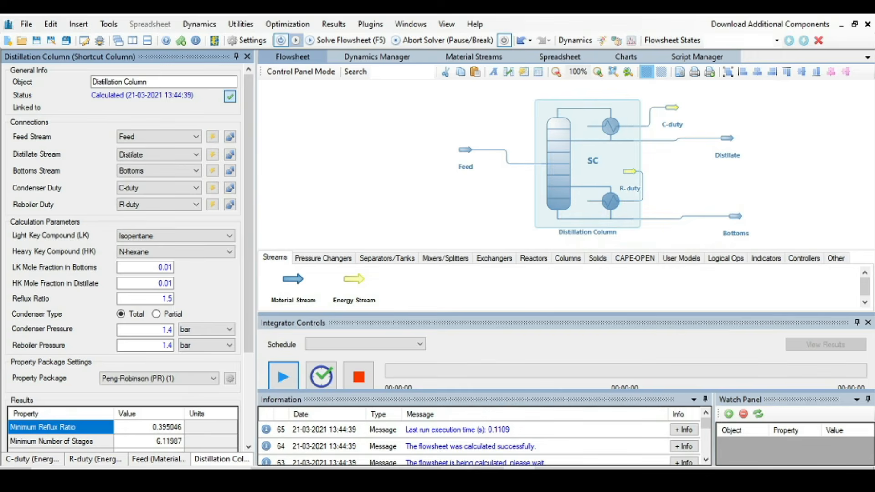
Switch to the PowerPoint problem slide to check which column results are required, and return to the DWSIM flowsheet.
click(457, 477)
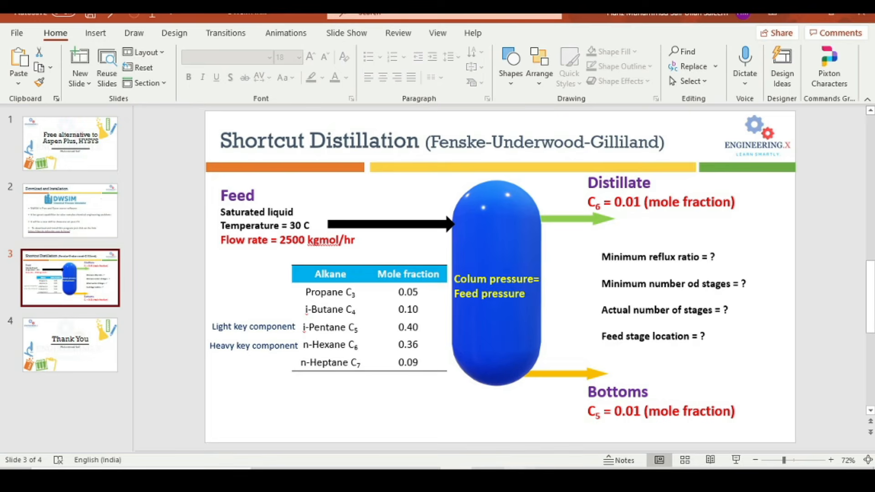
mouse_move(550, 466)
click(540, 421)
mouse_move(586, 170)
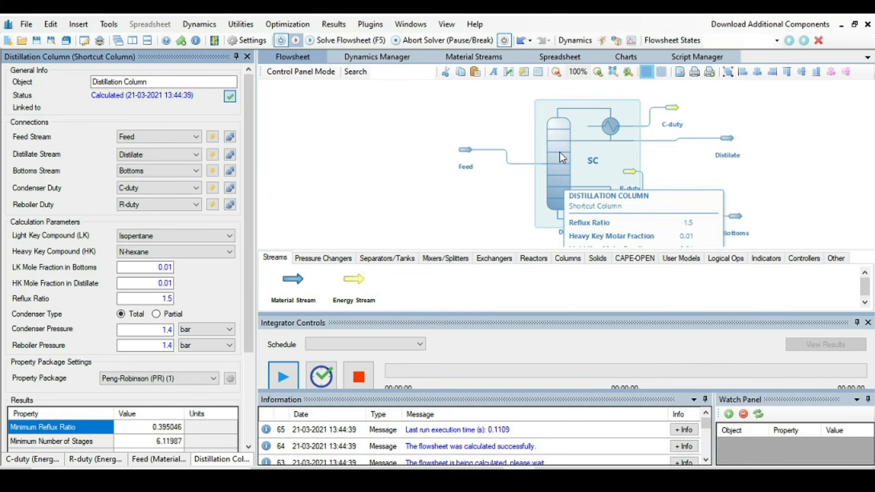
Try to assign C-duty as the distillation column's reboiler duty stream.
click(196, 204)
click(137, 215)
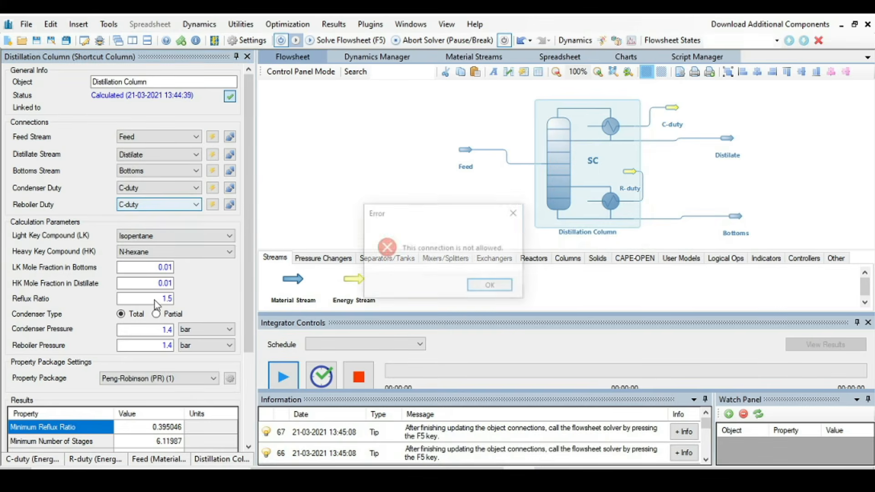
click(490, 286)
Examine the distillation column's results for minimum reflux ratio, minimum and actual number of stages, and optimal feed stage.
drag(251, 268, 262, 383)
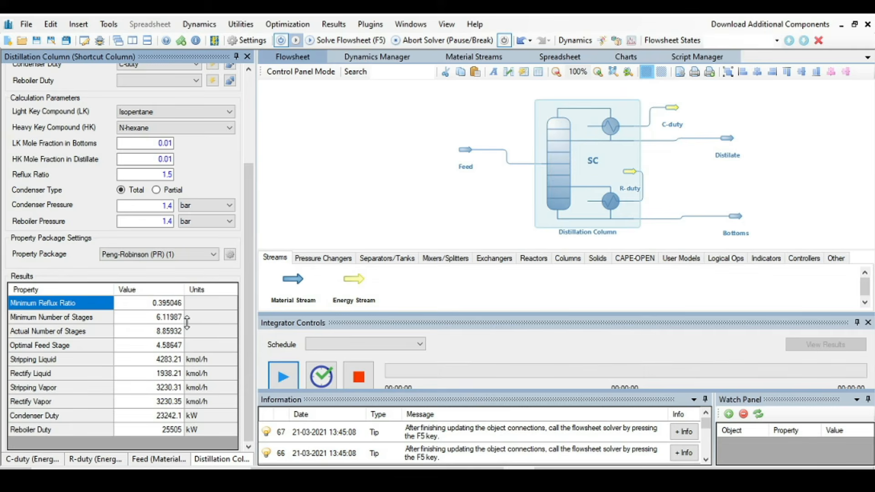
click(851, 196)
Inspect the compound mole fractions of the Distilate stream and of the Bottoms stream.
mouse_move(733, 140)
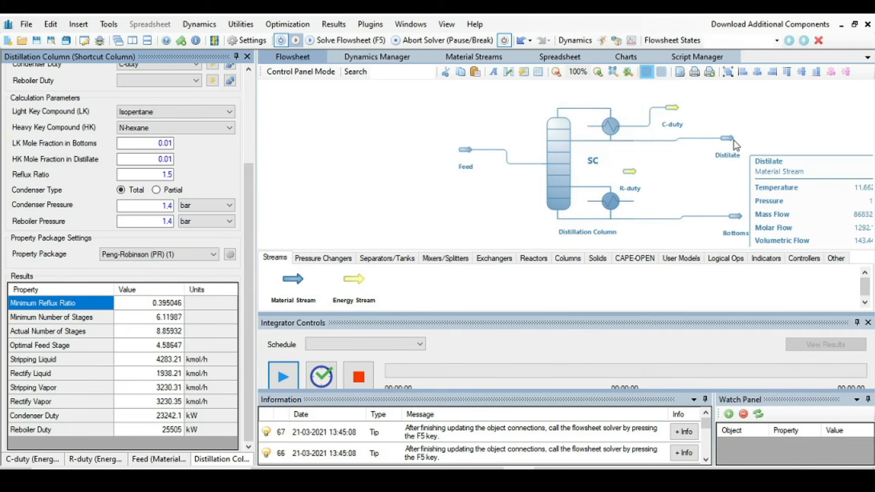
click(727, 138)
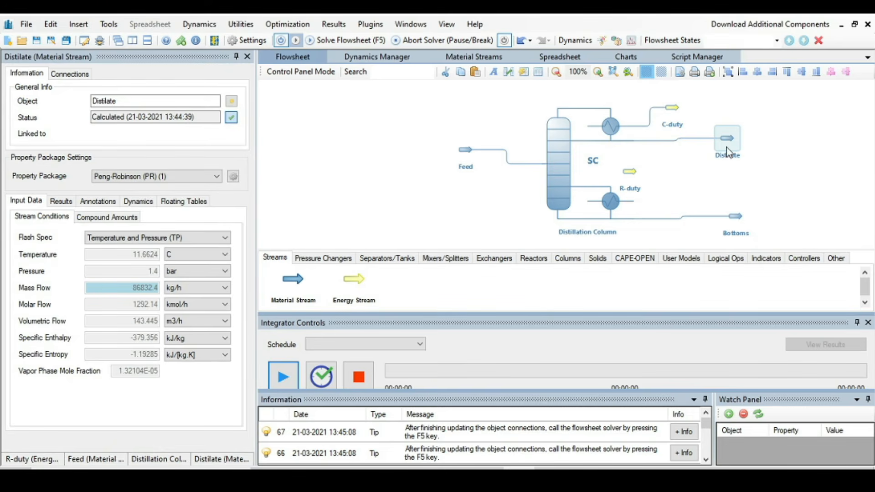
mouse_move(722, 145)
click(98, 218)
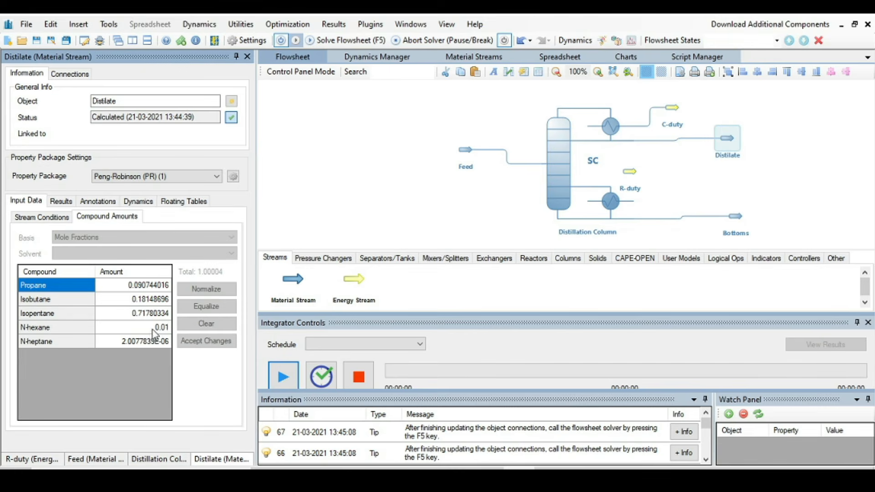
click(736, 219)
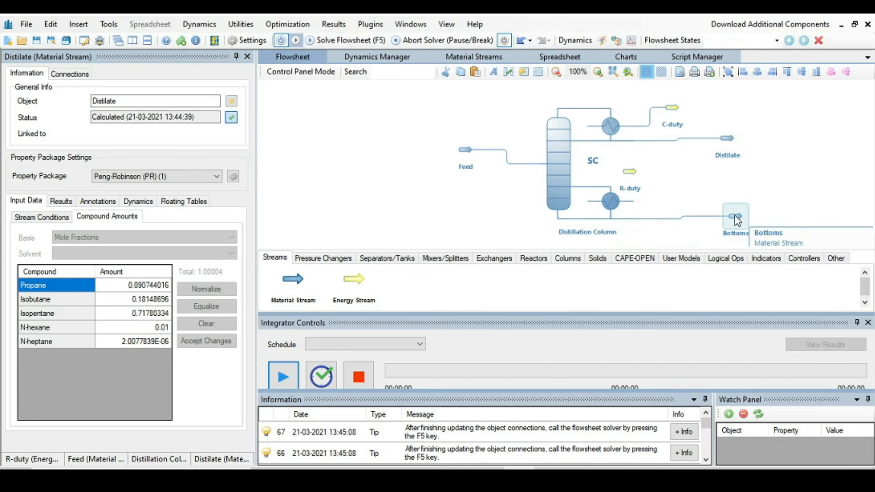
click(108, 218)
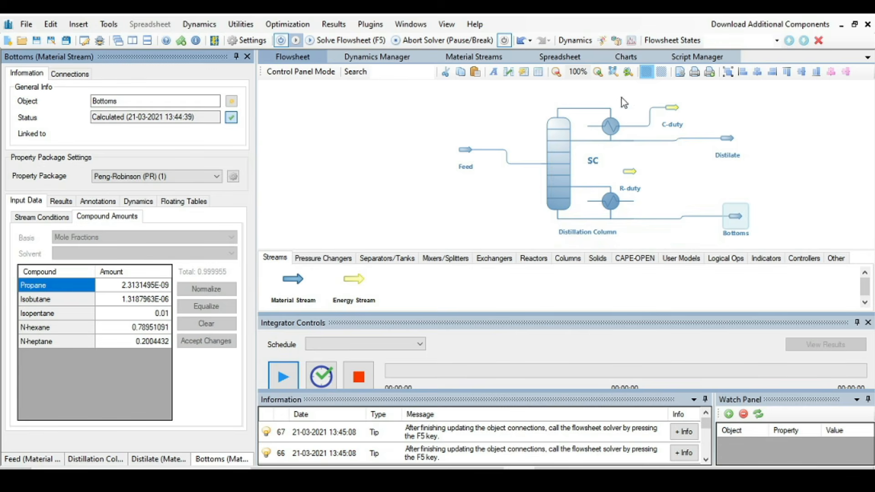
Set up a simulation report covering all material streams, energy streams and shortcut columns, adding molar composition and vapor phase properties.
click(333, 27)
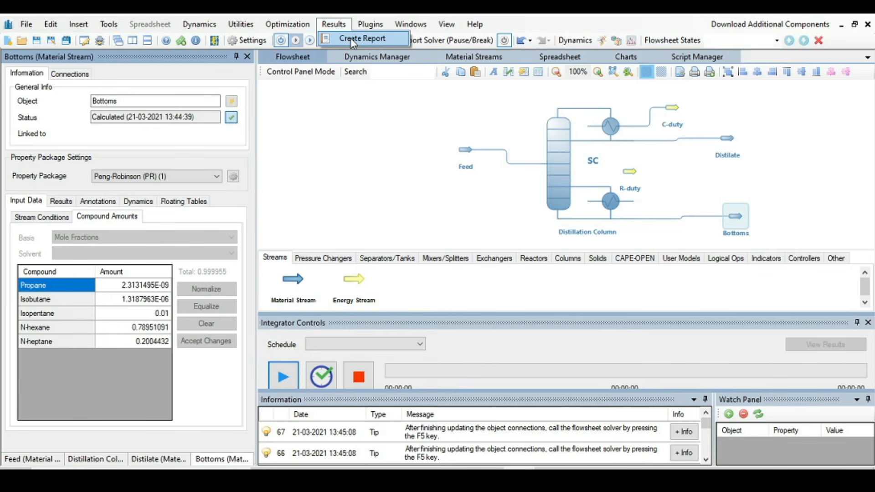
click(340, 36)
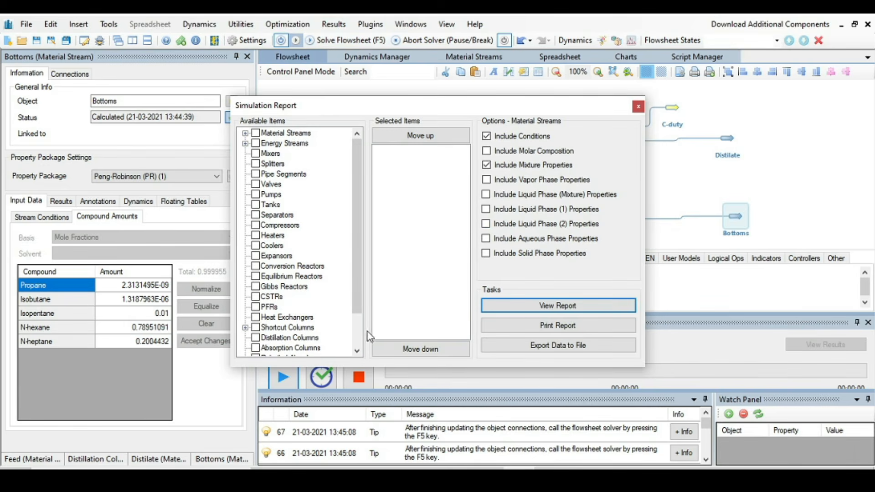
click(256, 132)
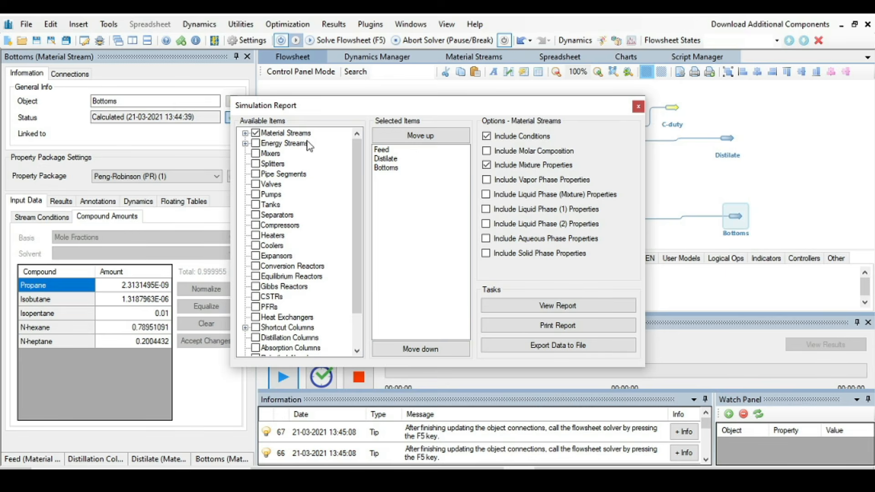
click(256, 143)
click(256, 328)
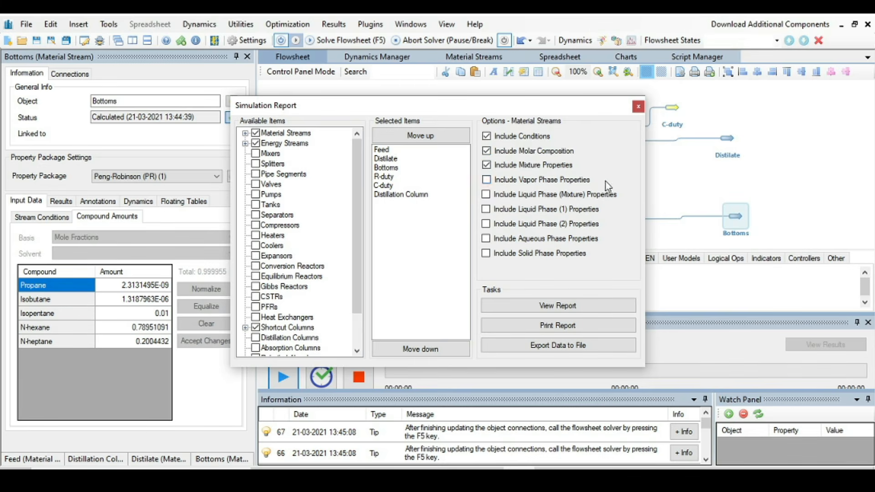
click(486, 179)
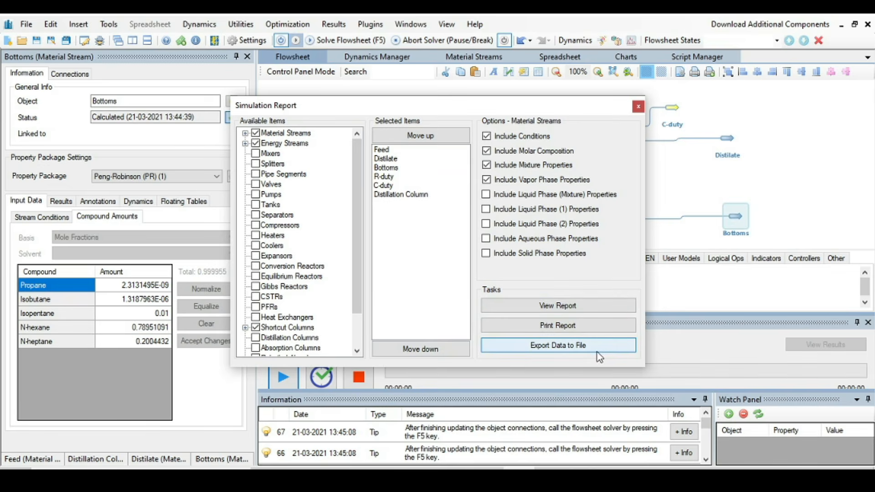
View the simulation report, look through its pages, and close both the report and its setup dialog.
click(543, 311)
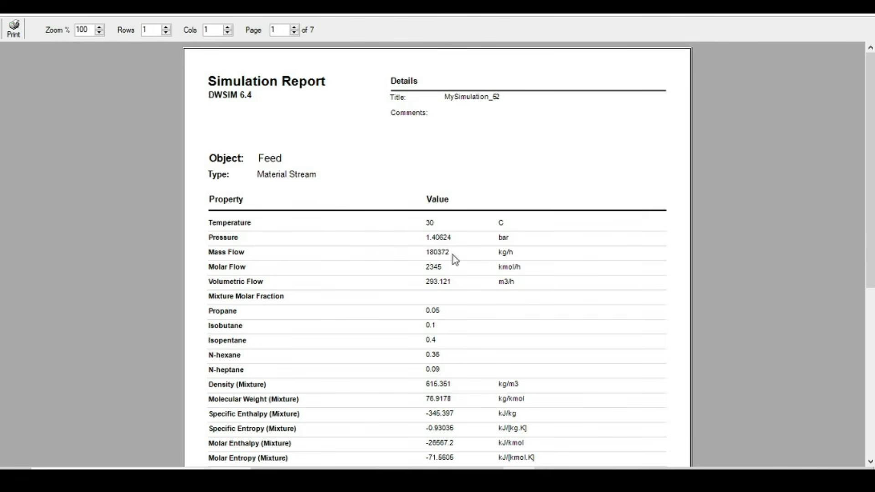
drag(873, 224, 865, 162)
click(857, 20)
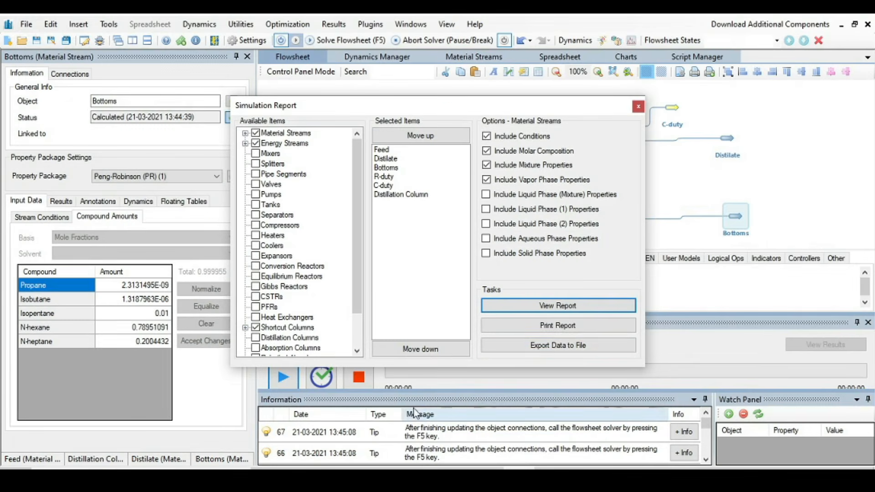
click(639, 108)
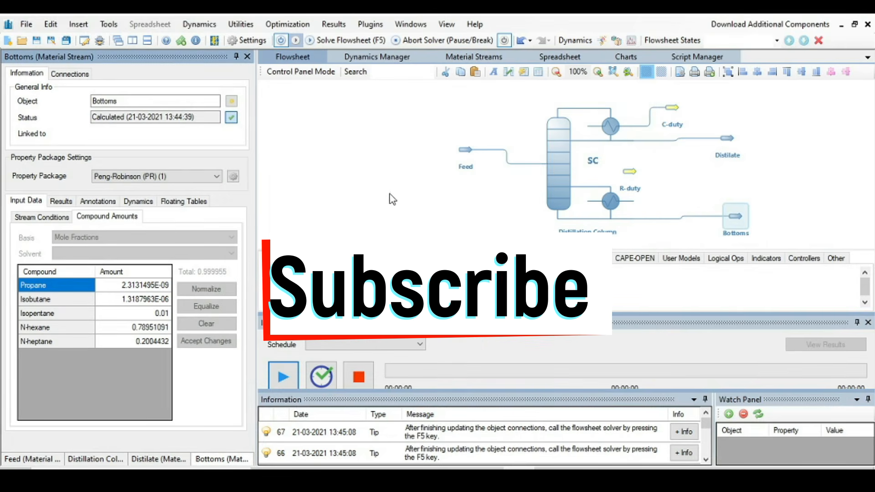